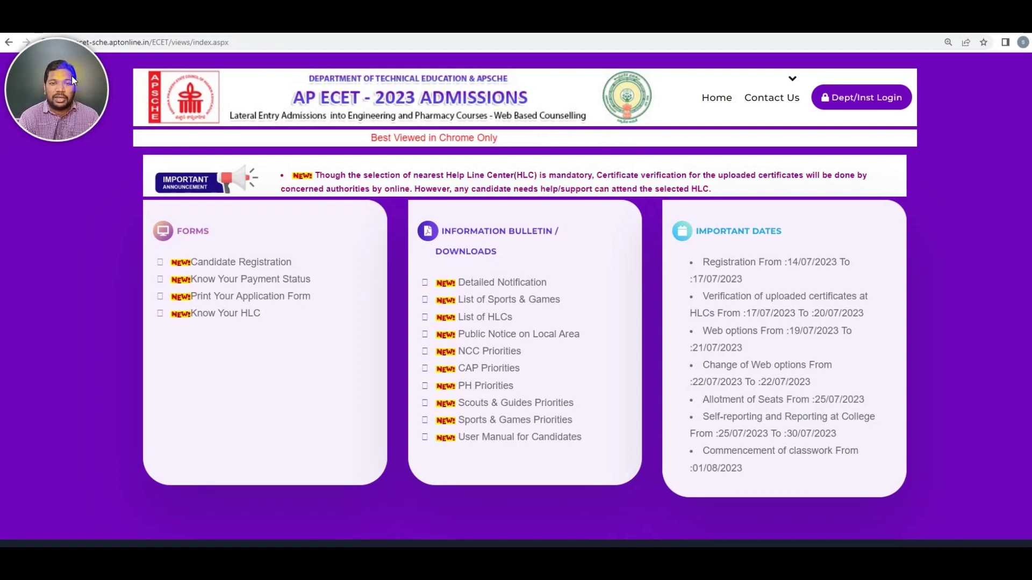
Step: Open the Candidate Registration form and review its upload requirements and the prefilled personal details
left_click(233, 265)
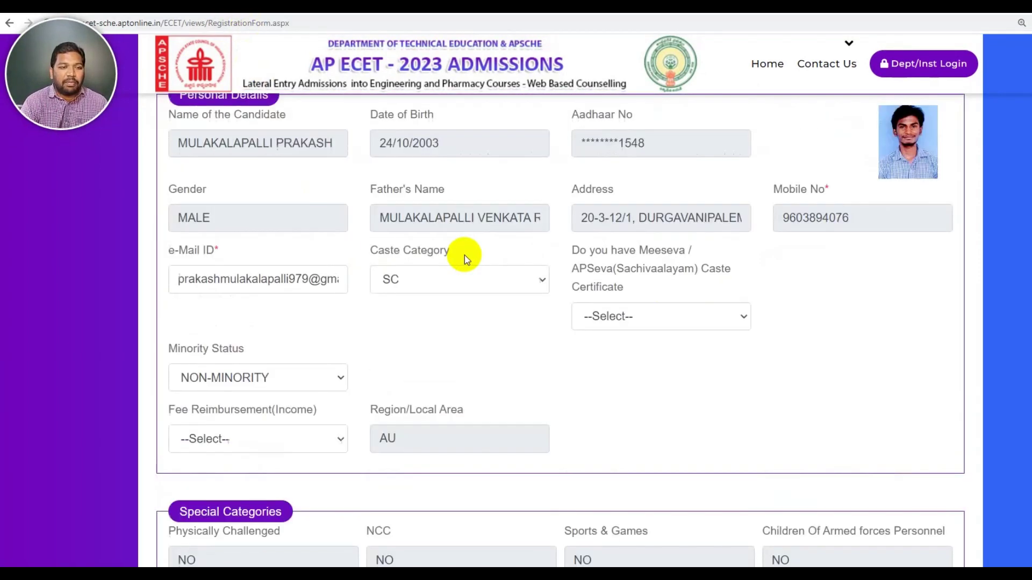
scroll(464, 255, "up", 4)
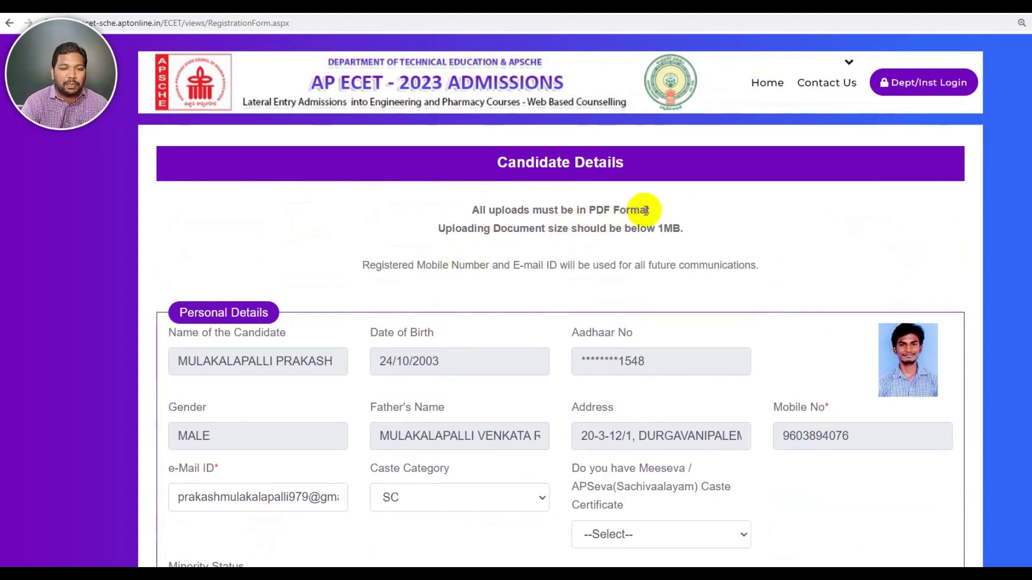
scroll(666, 211, "down", 2)
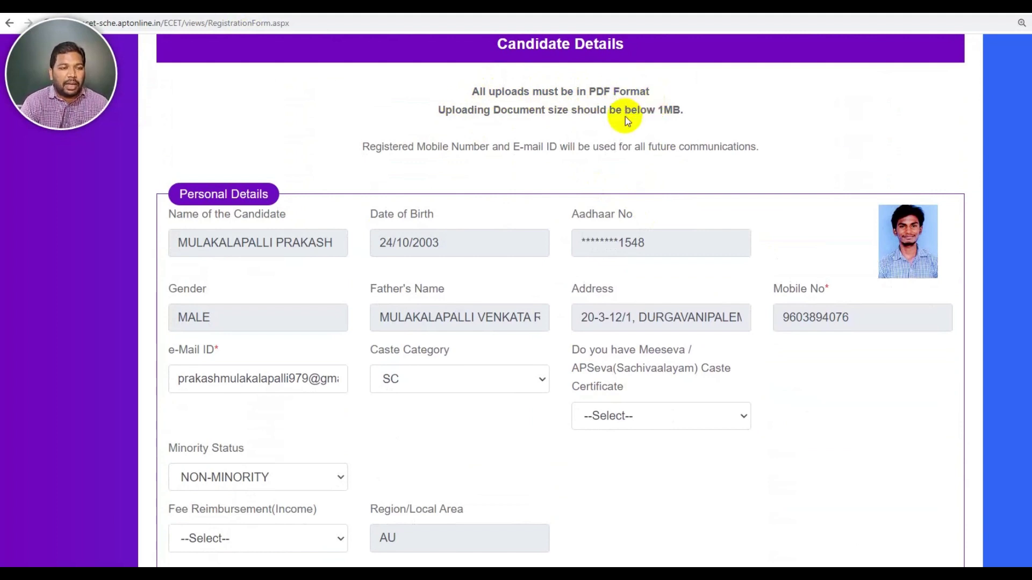
scroll(624, 117, "down", 1)
scroll(625, 117, "up", 2)
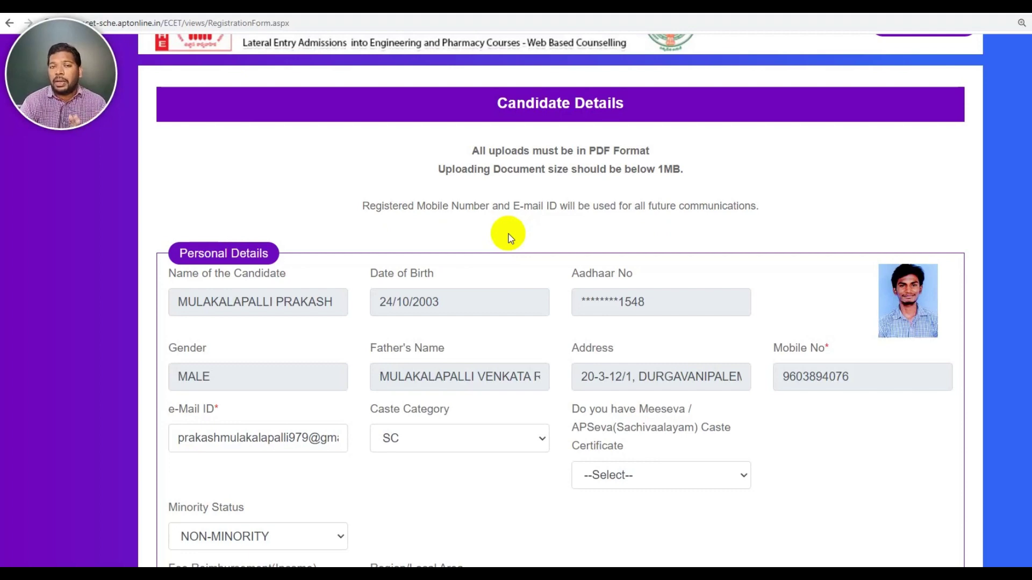
scroll(395, 268, "down", 3)
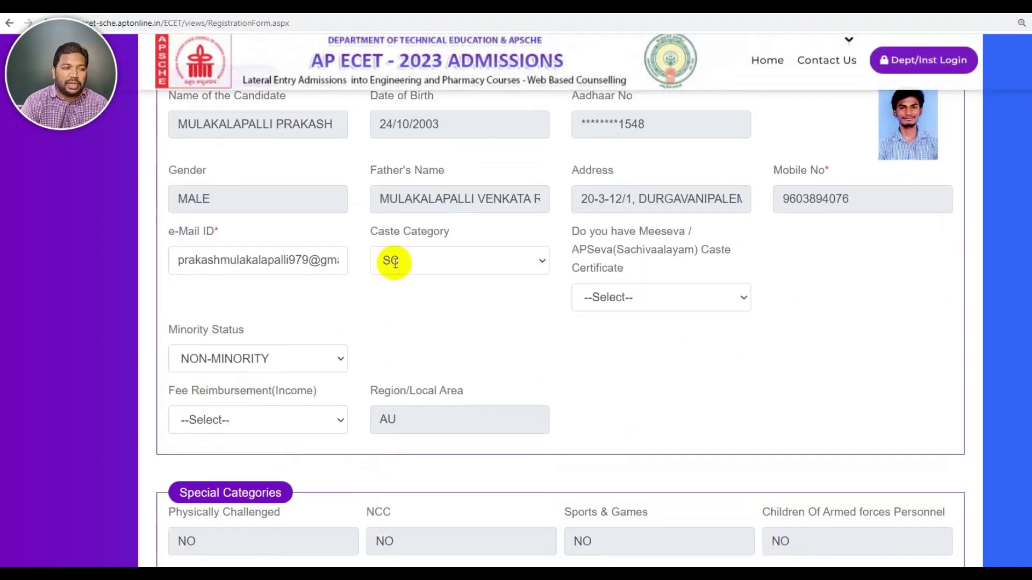
scroll(322, 188, "up", 1)
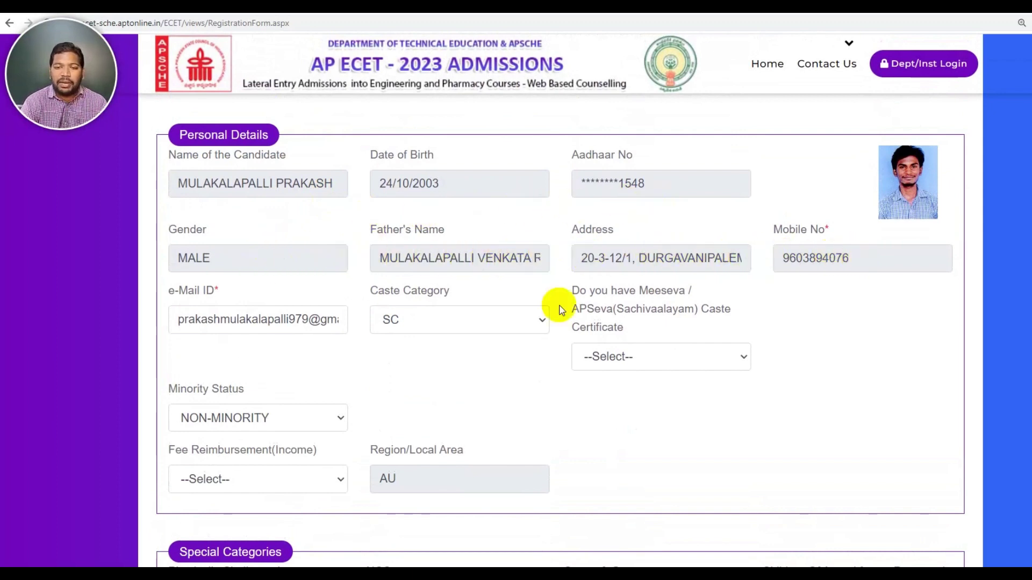
scroll(505, 306, "down", 1)
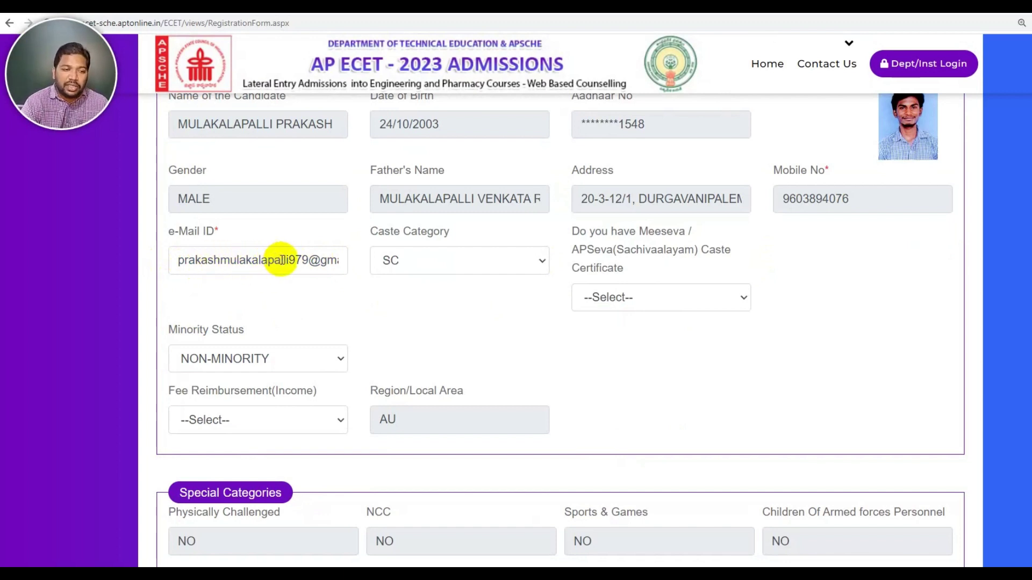
Step: Set the caste category to SC and answer Yes to having a Meeseva / APSeva (Sachivaalayam) caste certificate
left_click(479, 261)
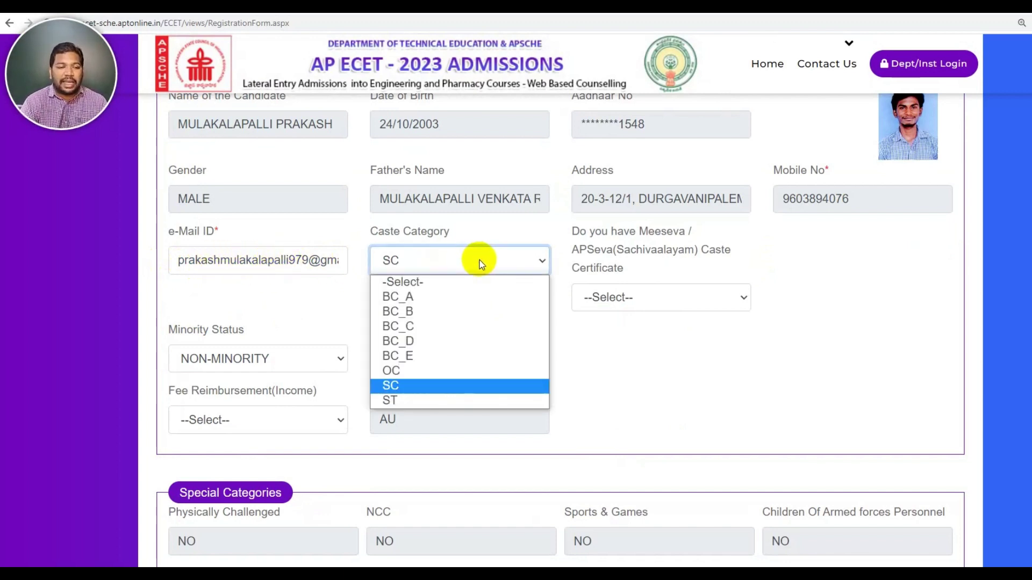
left_click(425, 386)
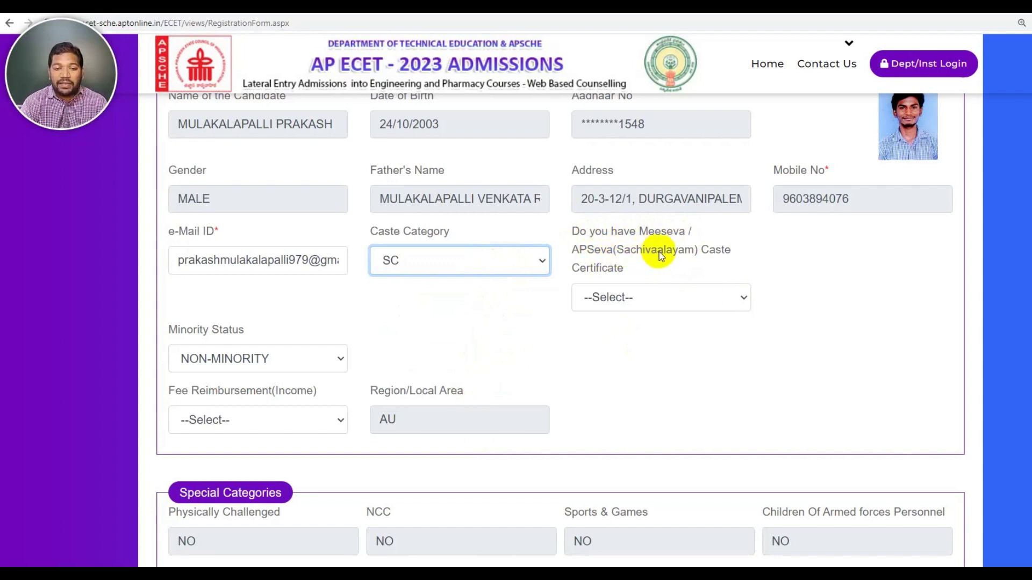
left_click(726, 304)
left_click(652, 335)
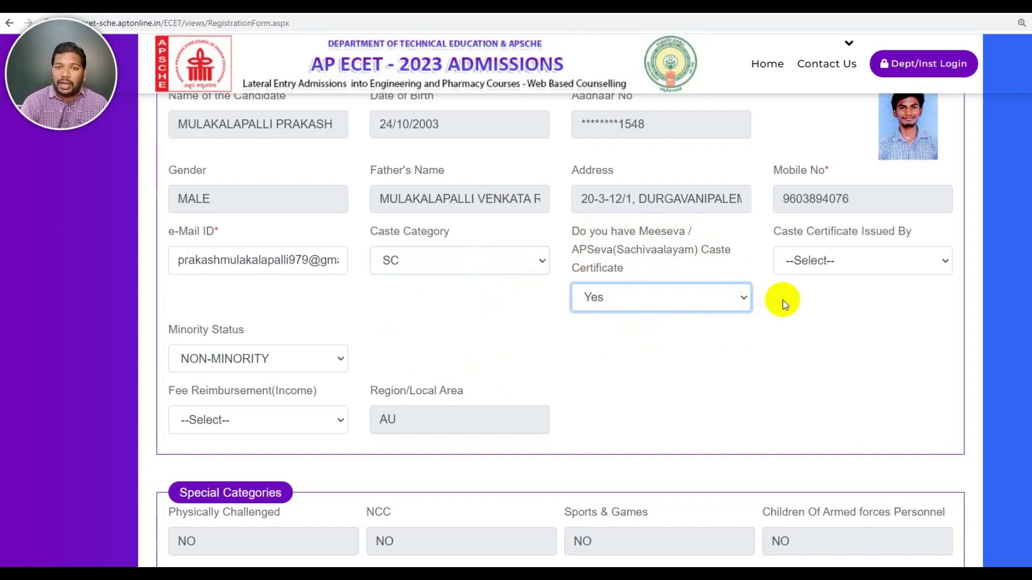
Step: Choose Meeseva as the caste certificate's issuer and fill in the candidate's caste certificate number
left_click(847, 262)
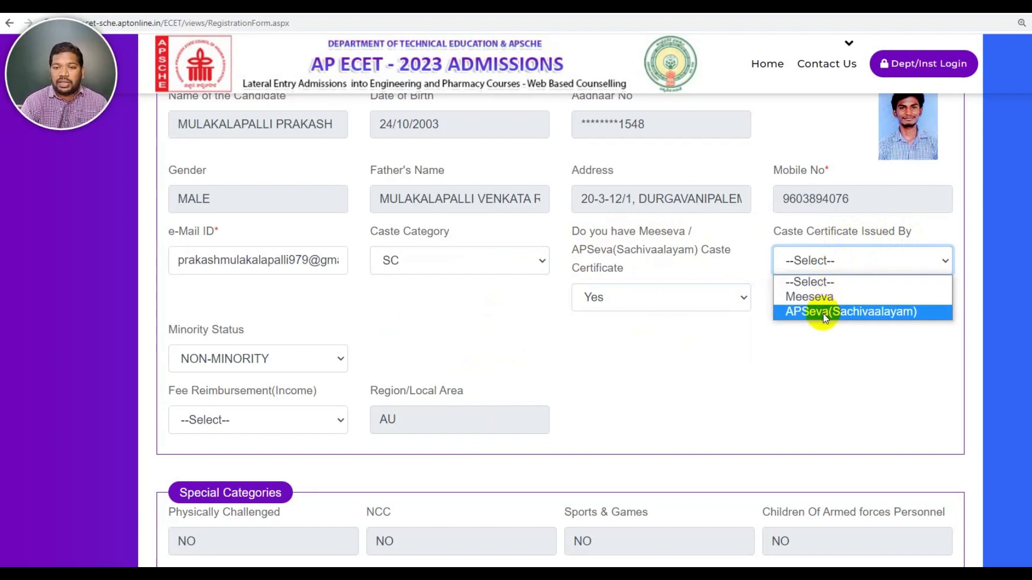
left_click(814, 296)
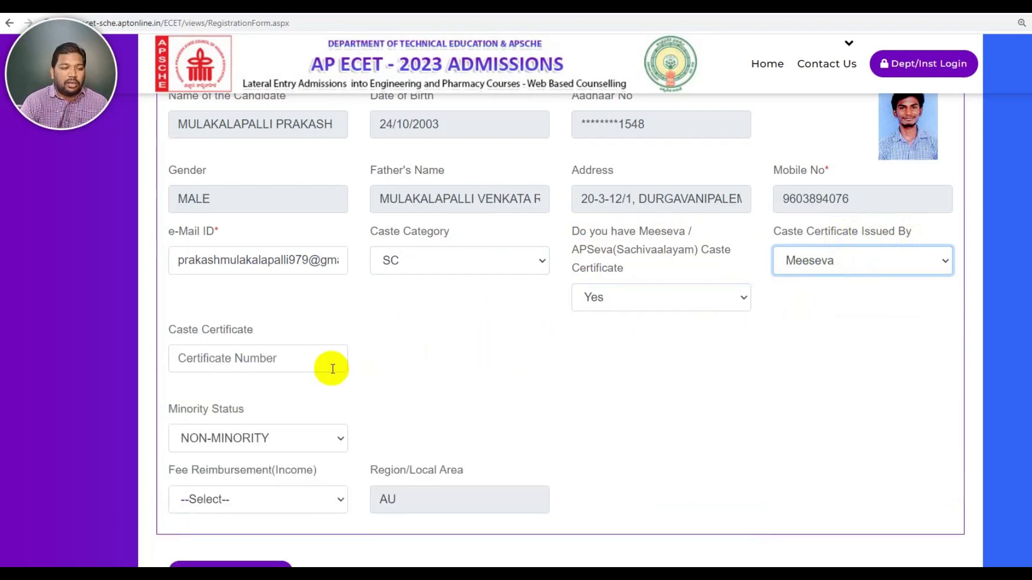
left_click(289, 359)
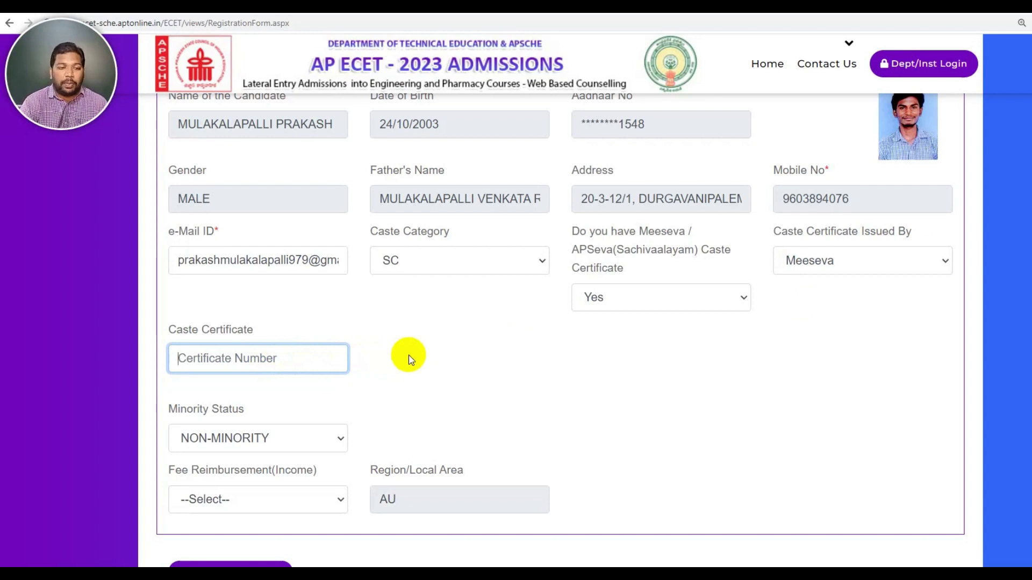
key("ctrl+v")
Step: Examine the available choices for the candidate's Minority Status
scroll(292, 297, "down", 1)
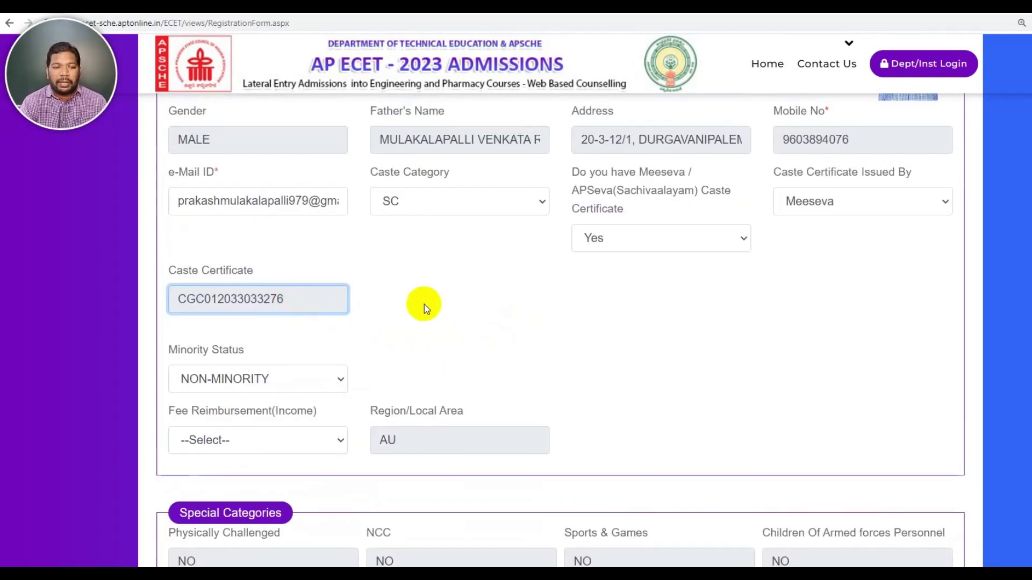
scroll(424, 304, "down", 1)
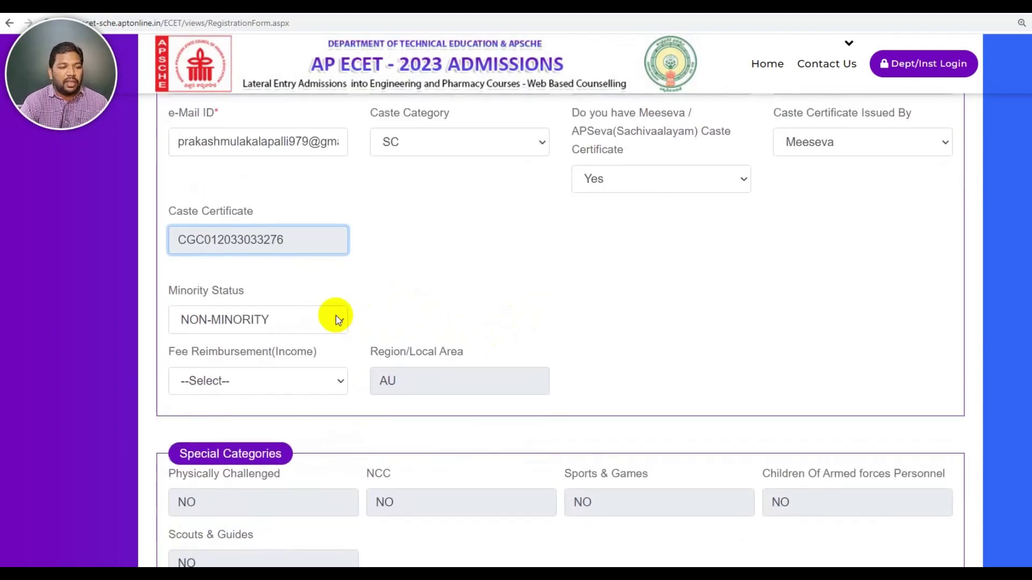
left_click(332, 319)
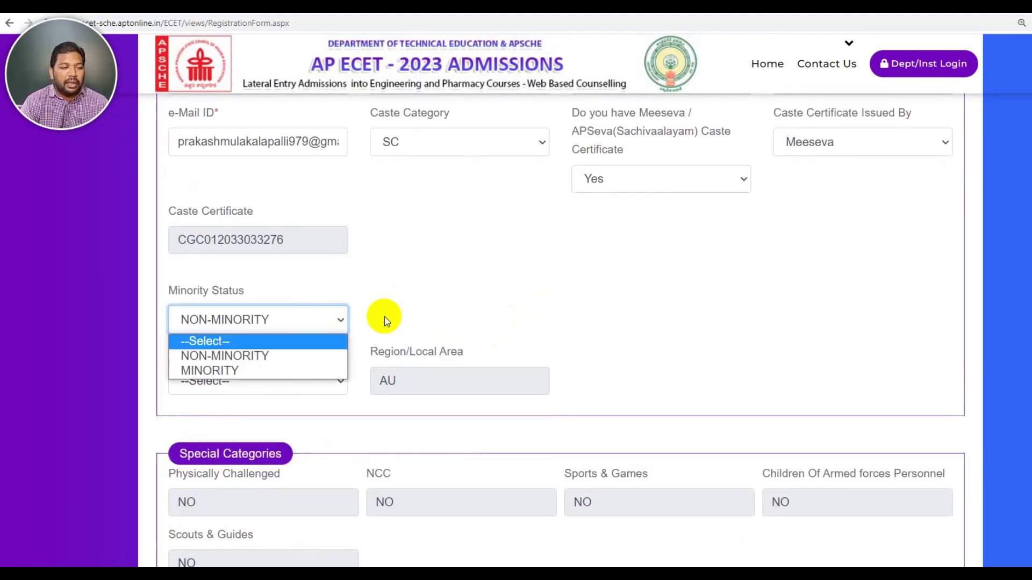
left_click(410, 292)
left_click(302, 320)
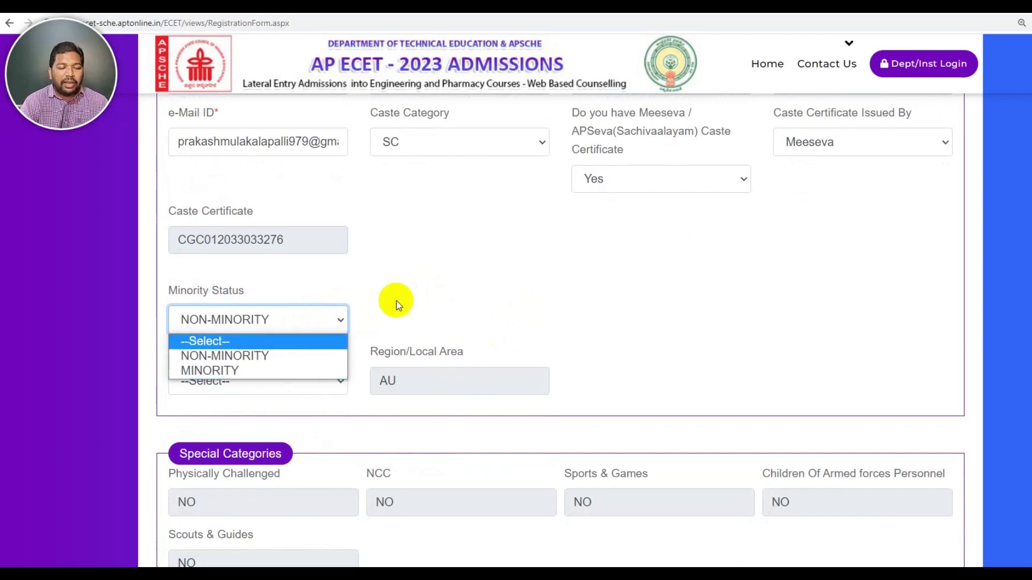
left_click(414, 294)
left_click(319, 330)
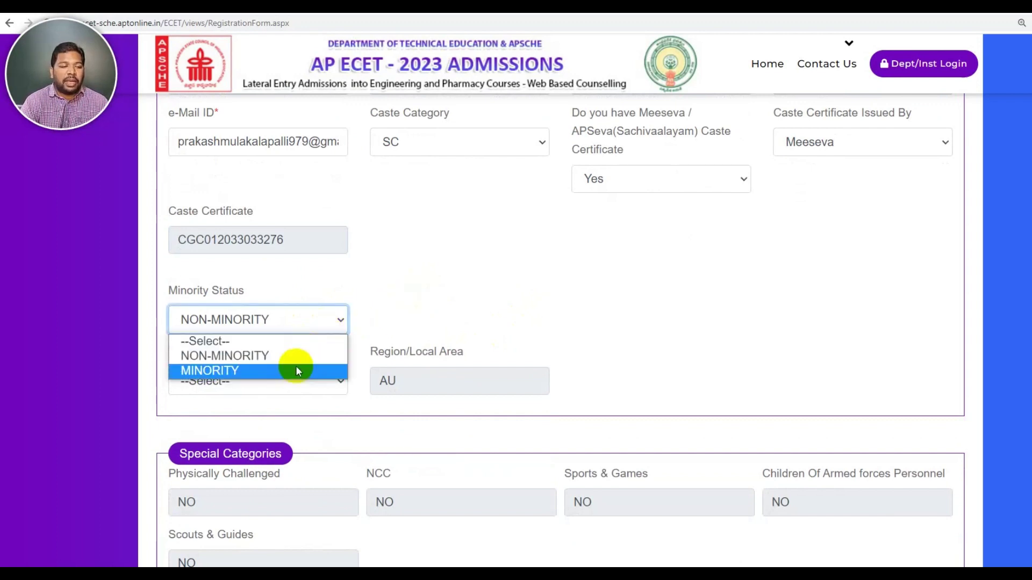
left_click(437, 281)
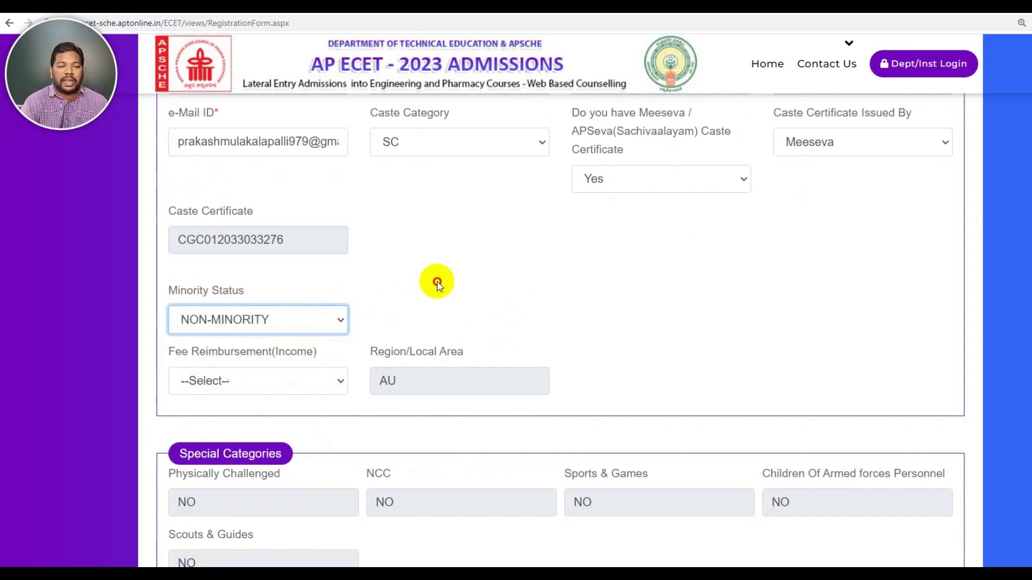
left_click(314, 322)
left_click(381, 309)
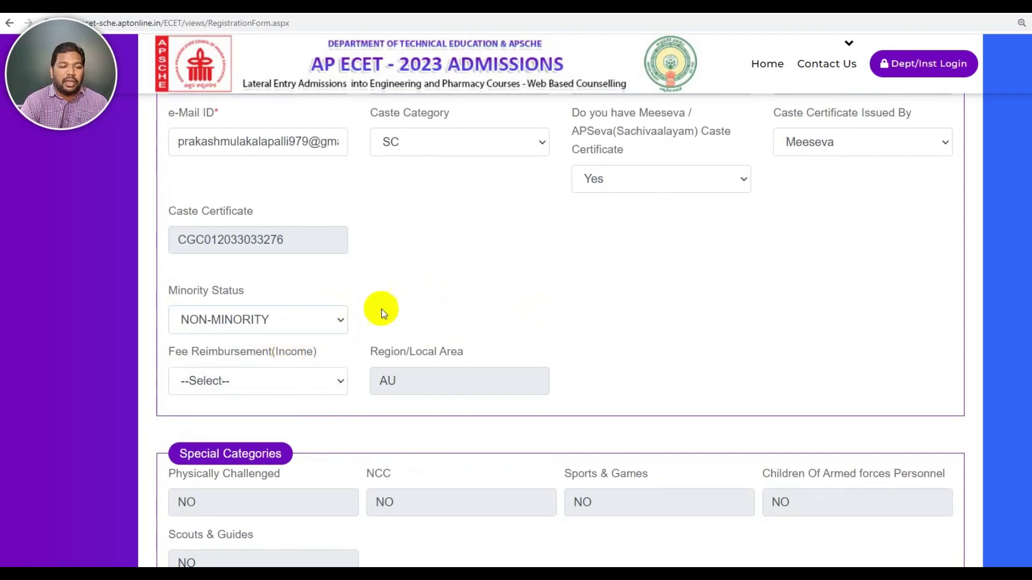
left_click(317, 321)
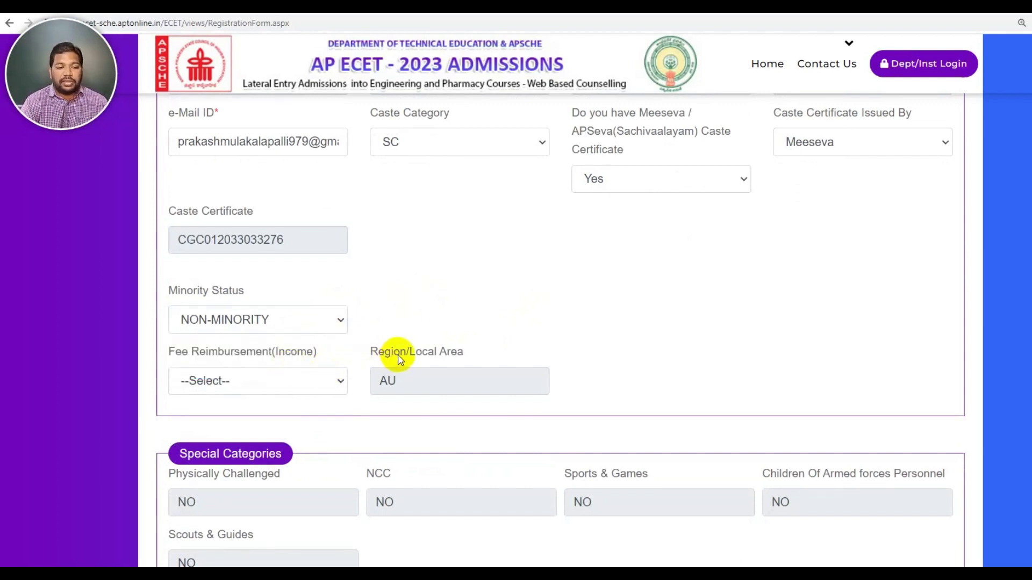
left_click(321, 322)
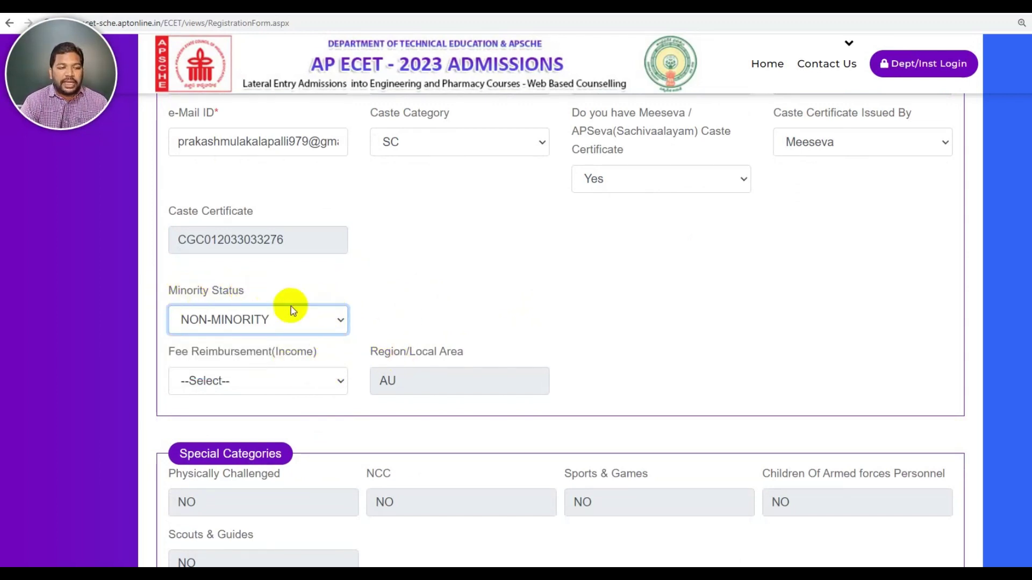
left_click(337, 320)
scroll(407, 301, "up", 2)
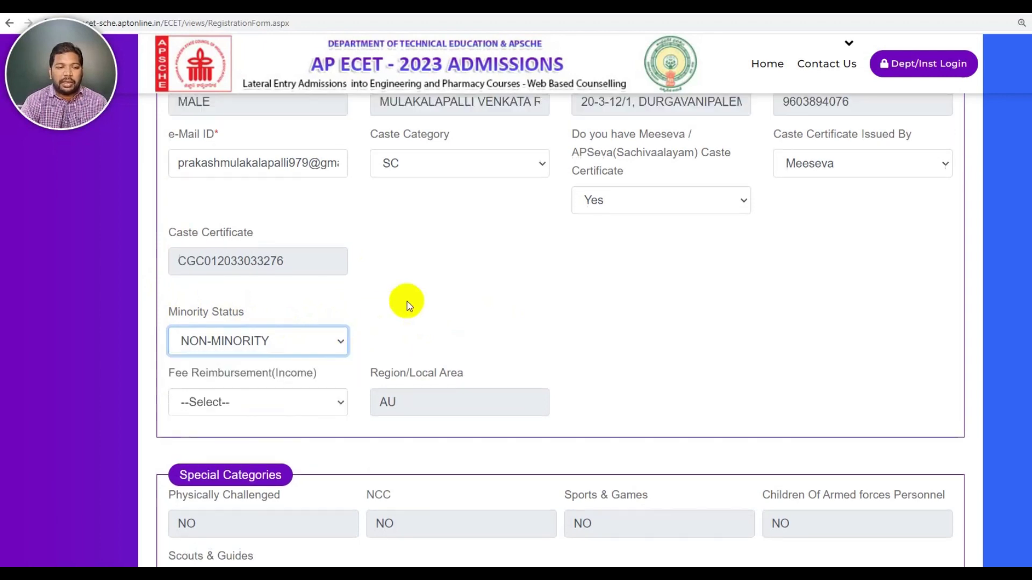
scroll(425, 265, "down", 1)
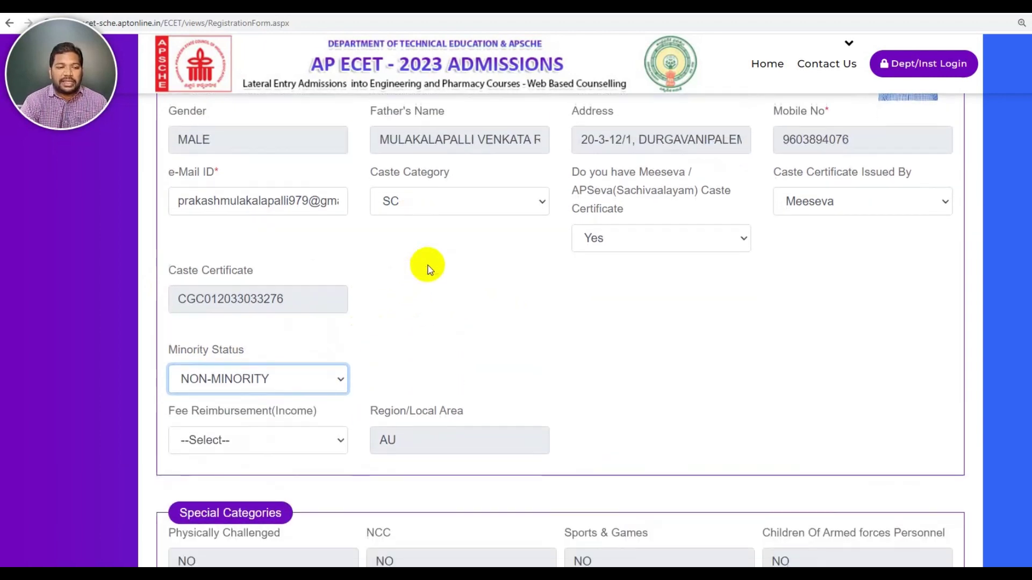
Step: Select NON-MINORITY as the candidate's Minority Status
left_click(338, 377)
left_click(285, 417)
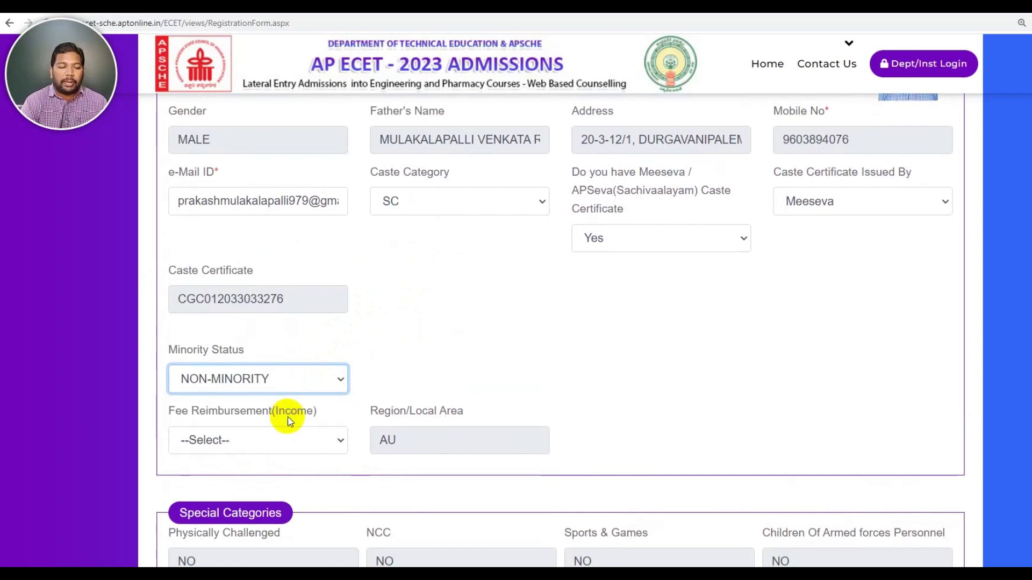
left_click(340, 378)
left_click(275, 427)
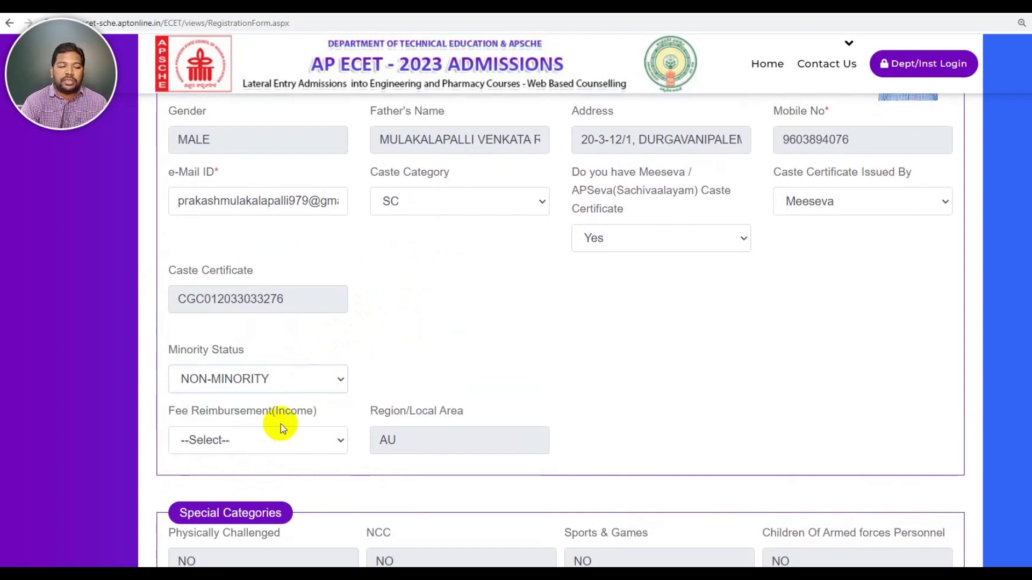
left_click(333, 378)
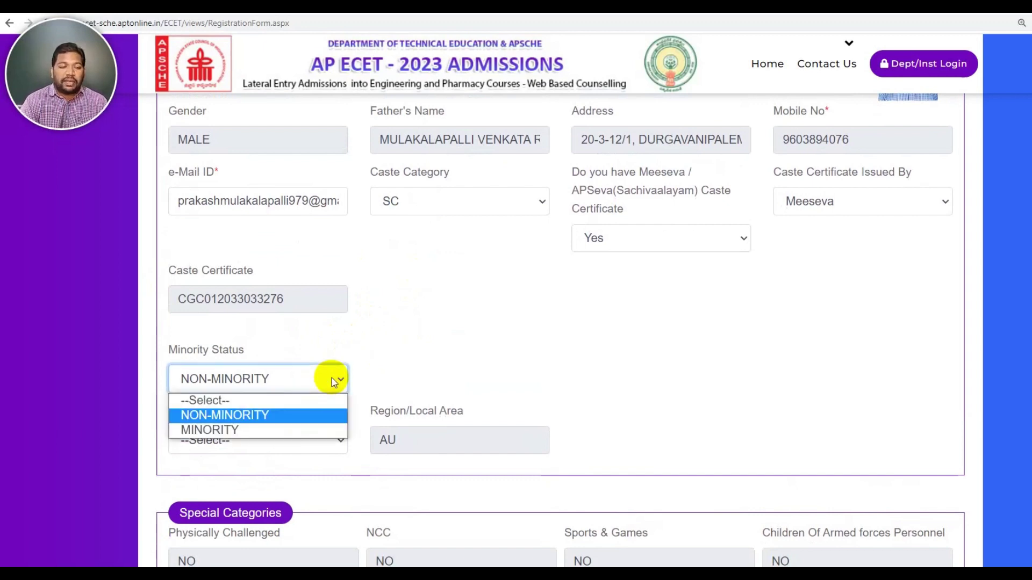
left_click(387, 381)
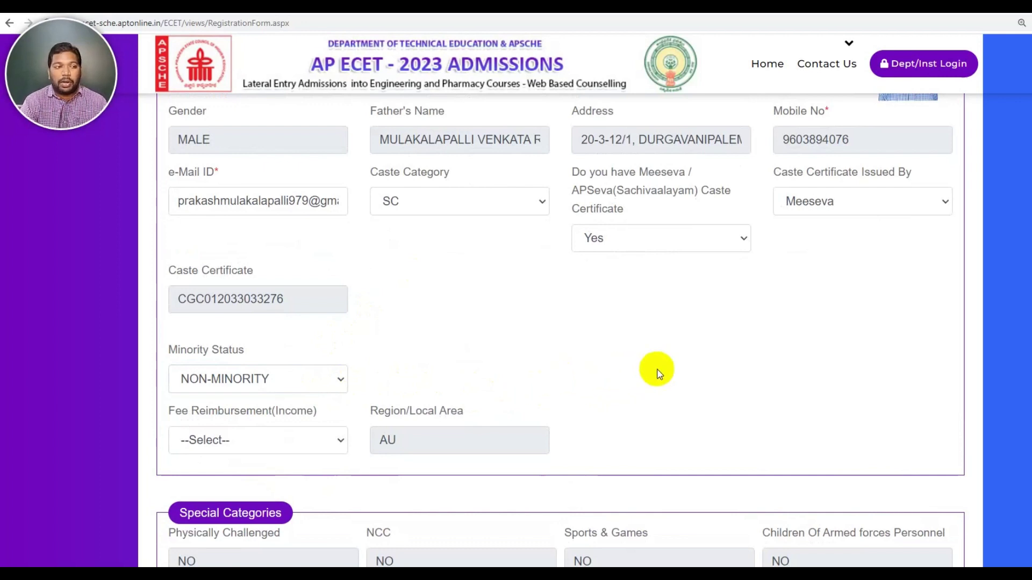
scroll(337, 382, "down", 2)
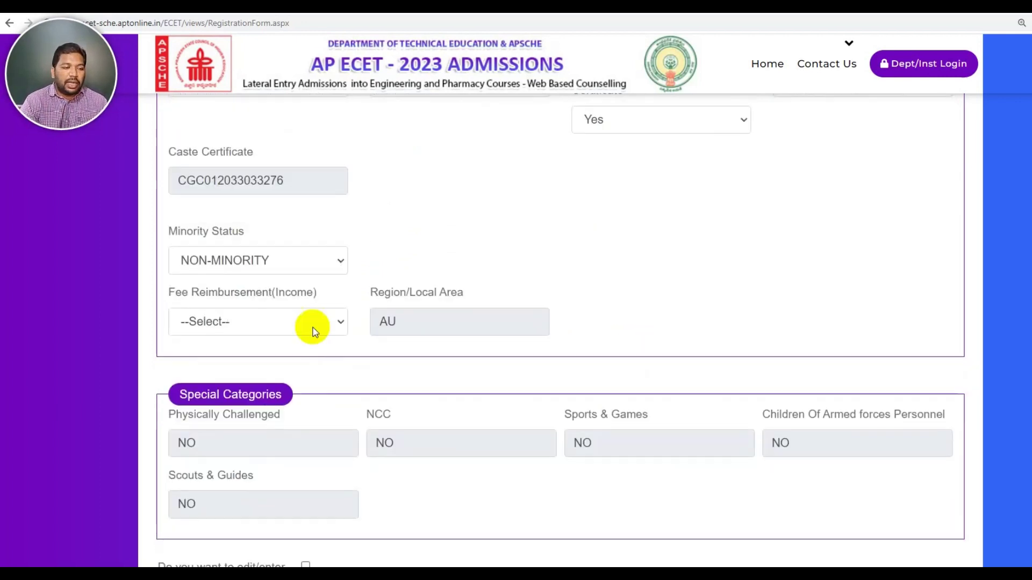
left_click(331, 262)
left_click(295, 294)
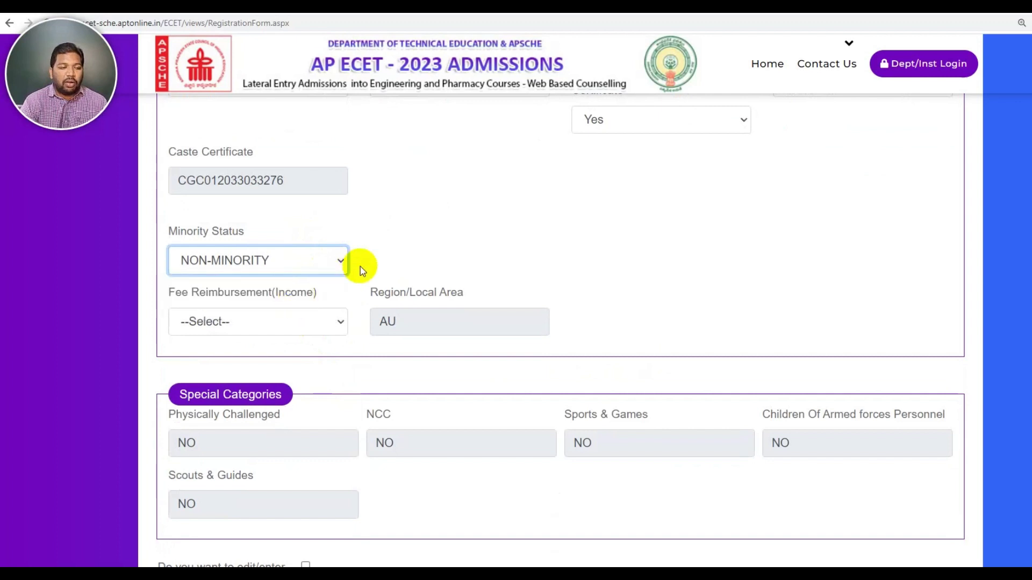
Step: Compare the Yes and No choices for Fee Reimbursement (Income) and set it to Yes
left_click(330, 322)
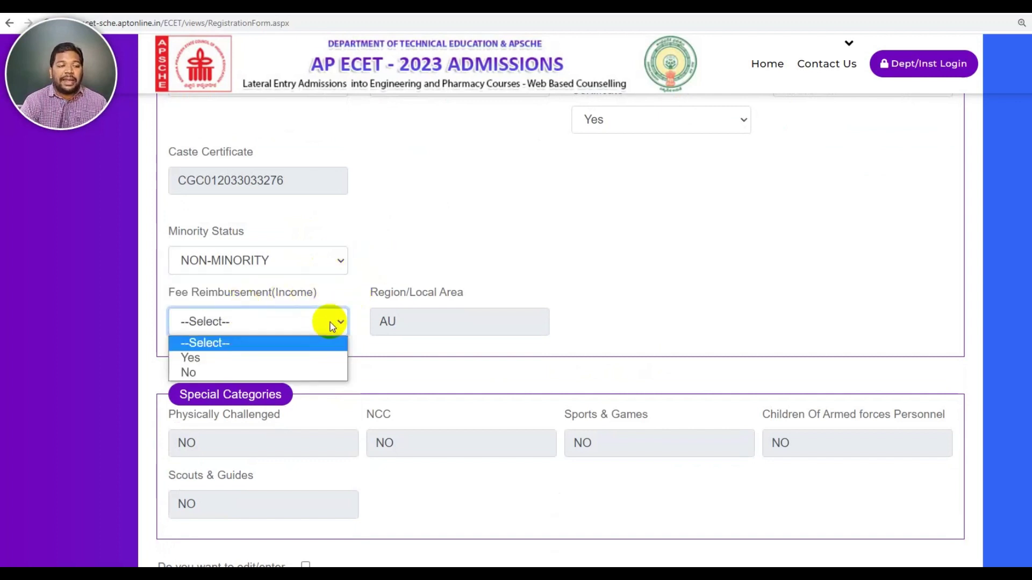
left_click(260, 360)
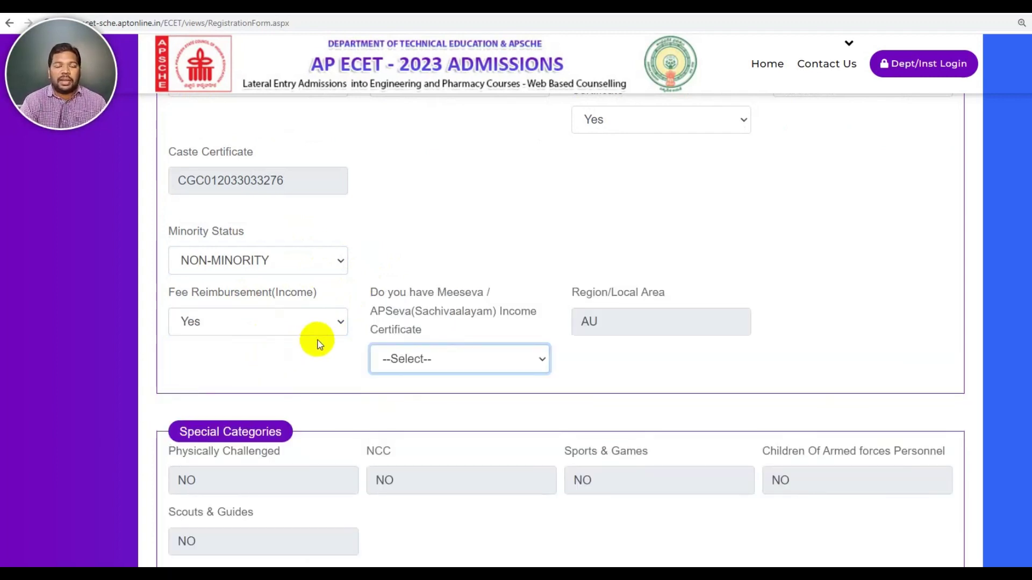
left_click(338, 321)
left_click(281, 360)
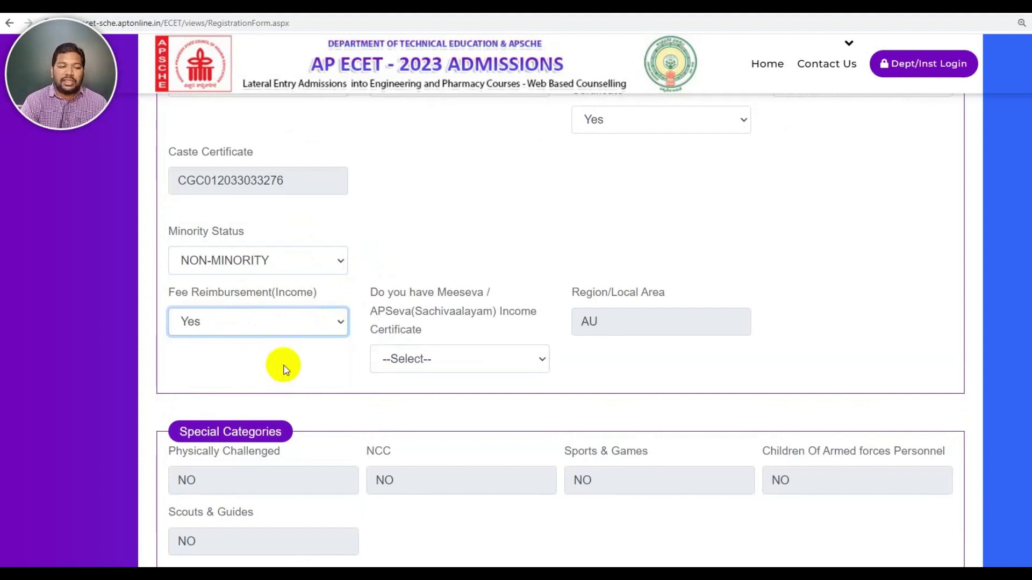
left_click(338, 325)
left_click(289, 372)
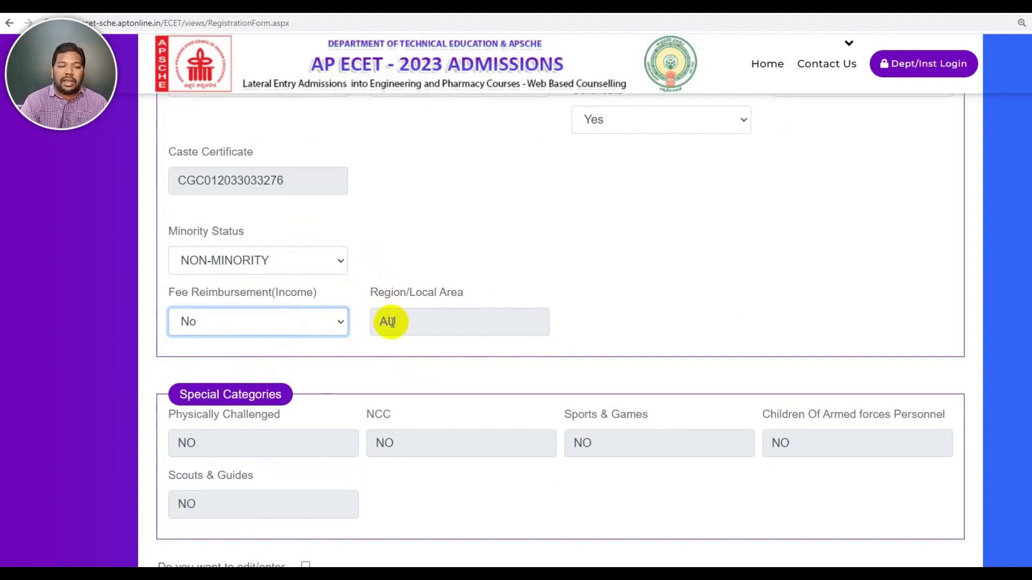
left_click(323, 330)
left_click(266, 358)
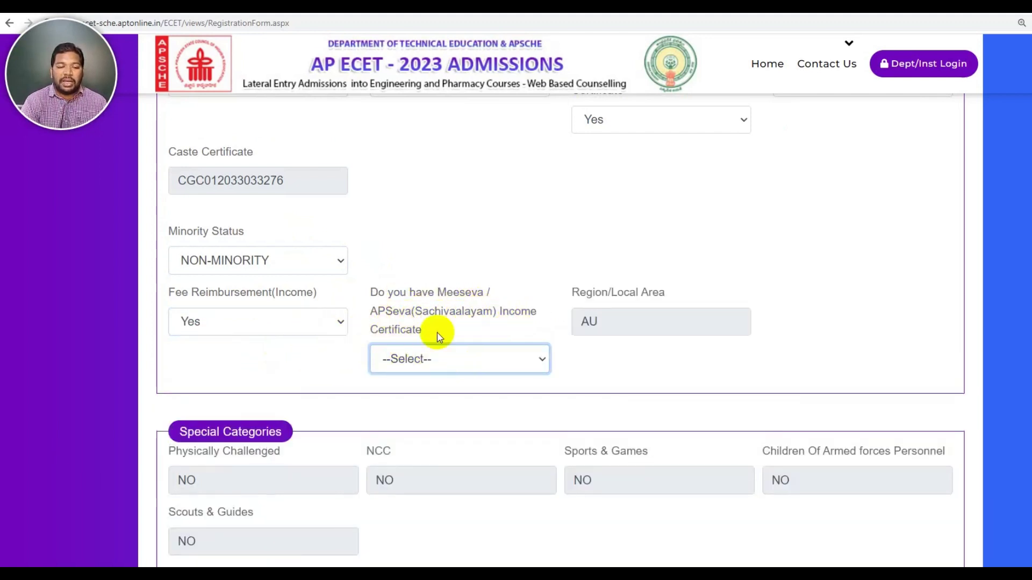
Step: Confirm that the candidate has a Meeseva/APSeva income certificate and choose APSeva(Sachivaalayam) as its issuer
left_click(504, 360)
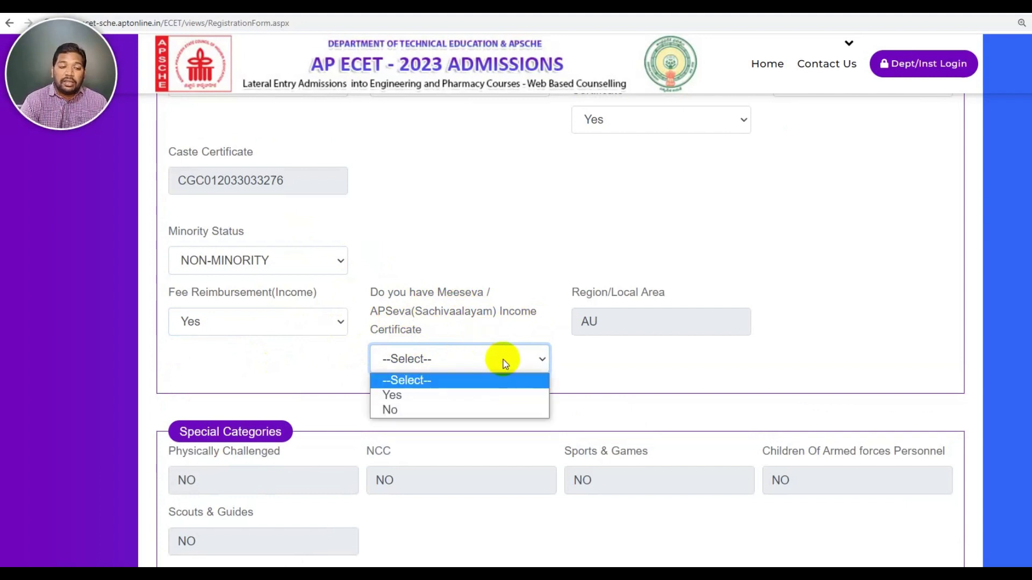
left_click(463, 396)
left_click(725, 325)
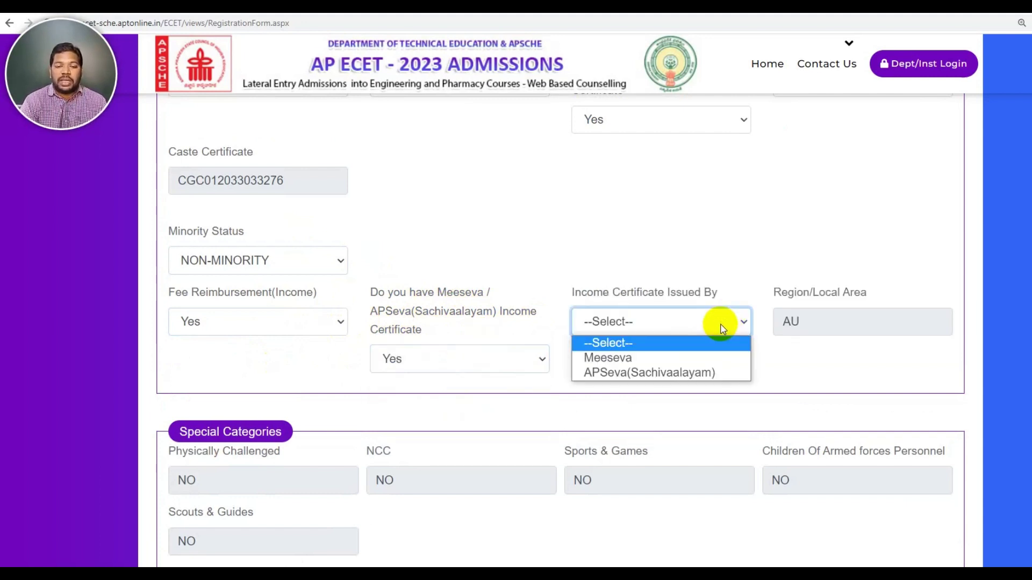
left_click(656, 373)
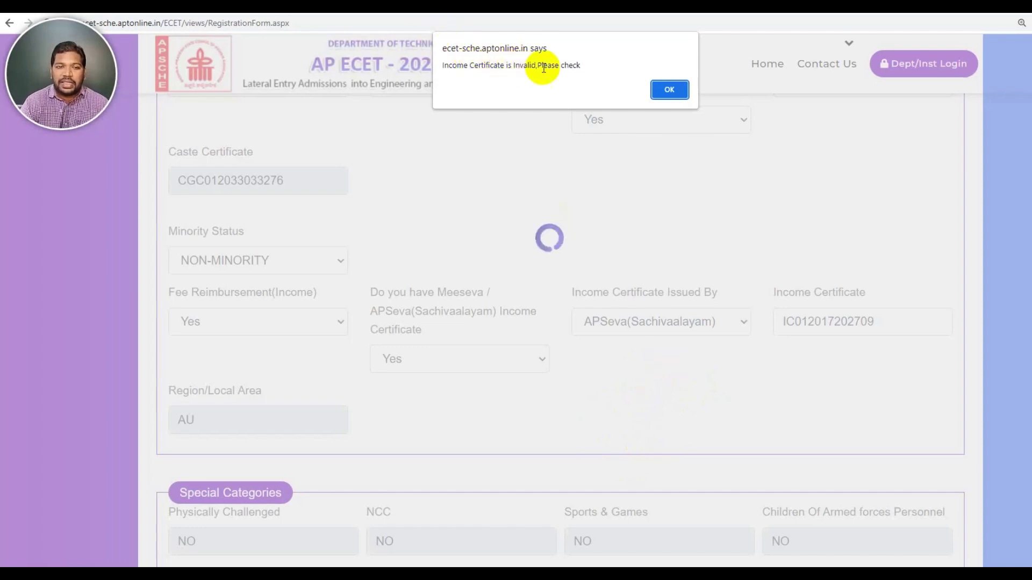
Step: Dismiss the income certificate alert and attach Income.pdf as the candidate's income certificate
left_click(669, 90)
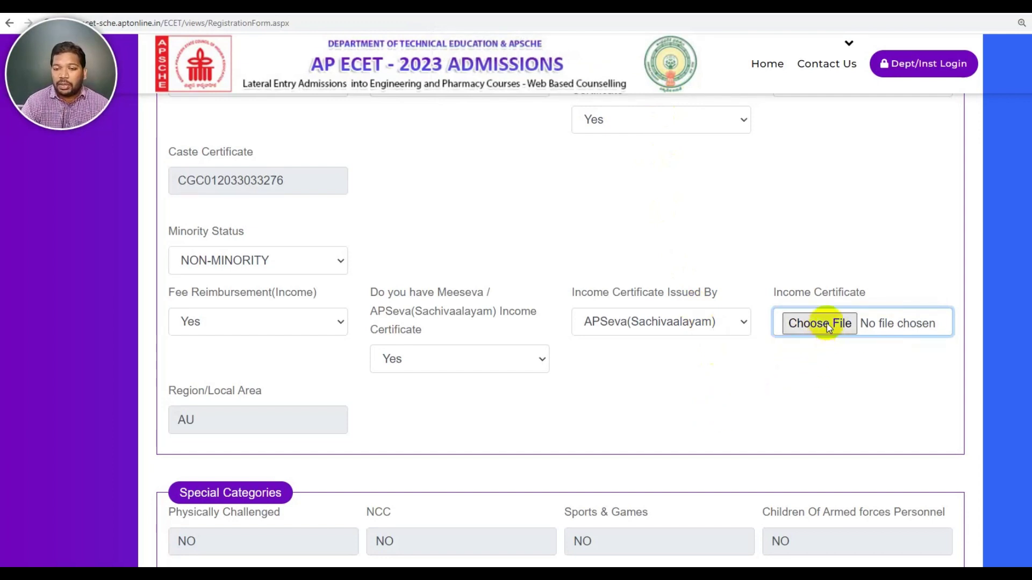
left_click(783, 430)
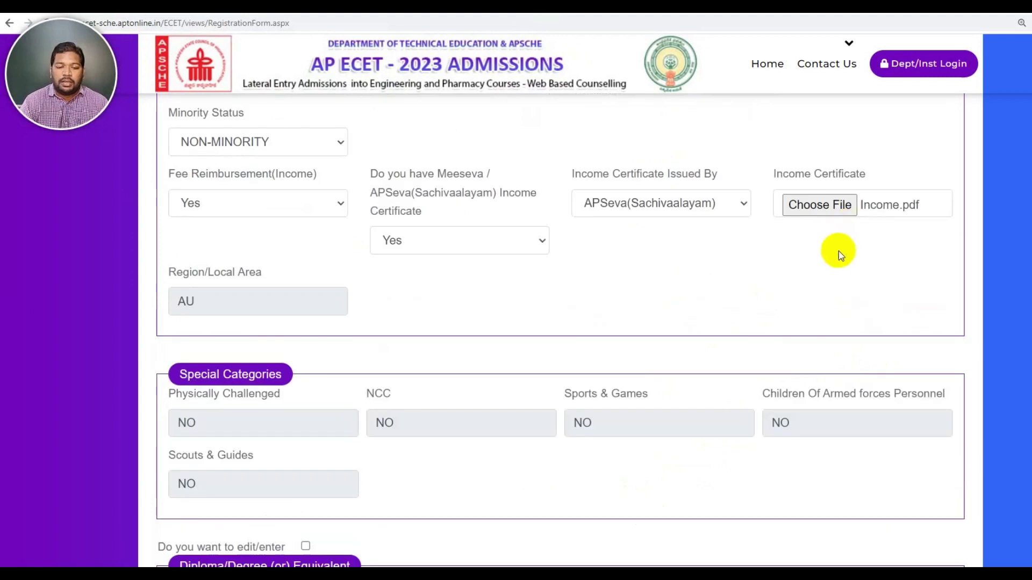
Step: Review the income certificate details, Region/Local Area, Special Categories and Diploma/Degree sections of the form
scroll(884, 239, "down", 1)
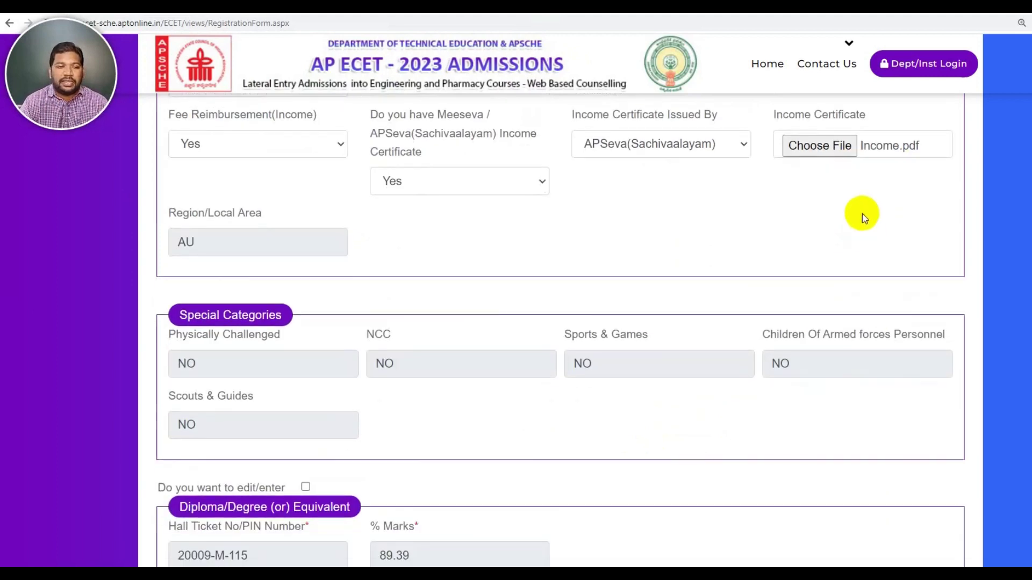
scroll(907, 157, "up", 1)
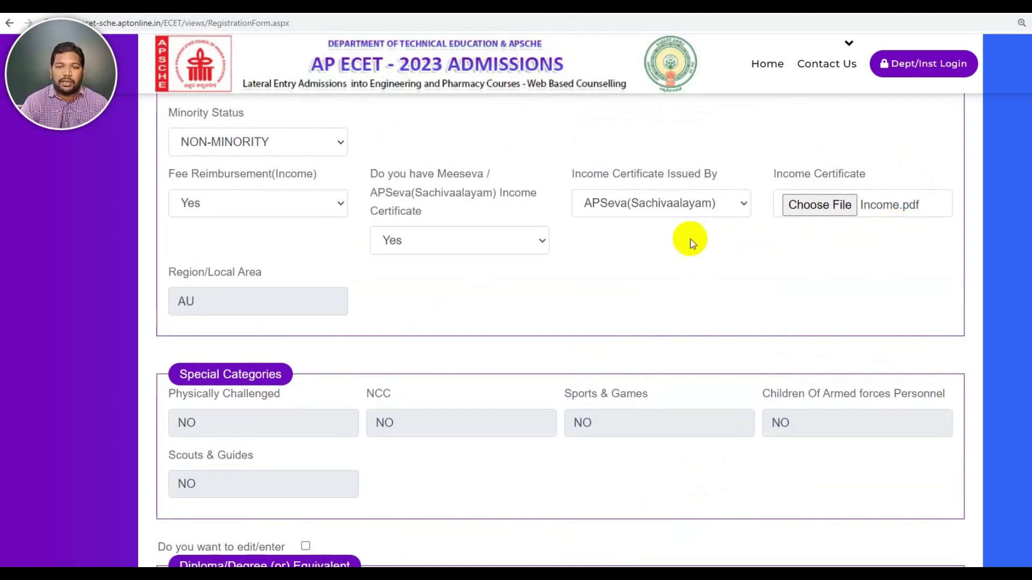
scroll(684, 241, "down", 1)
scroll(618, 258, "down", 2)
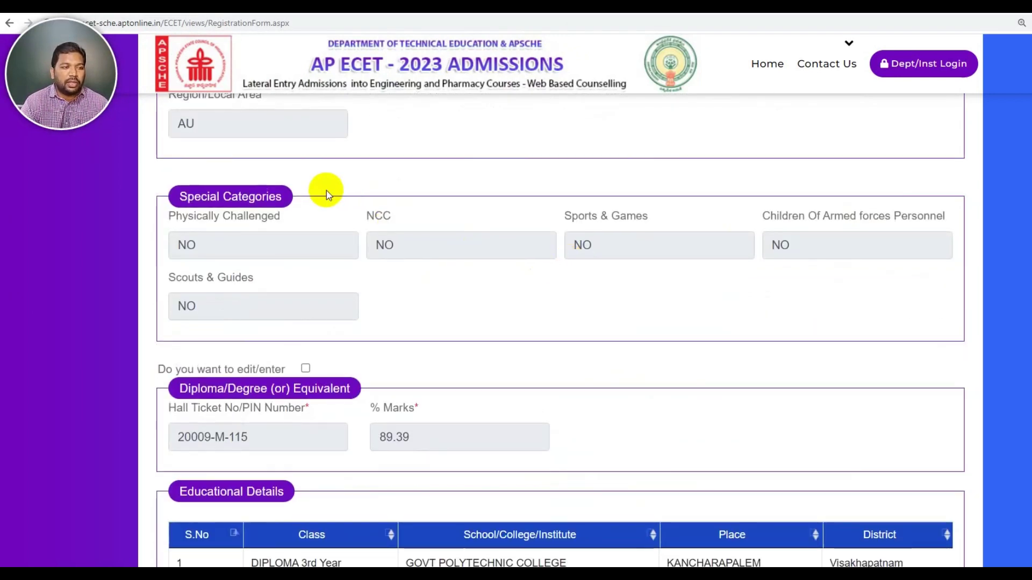
scroll(269, 199, "up", 1)
scroll(279, 194, "up", 1)
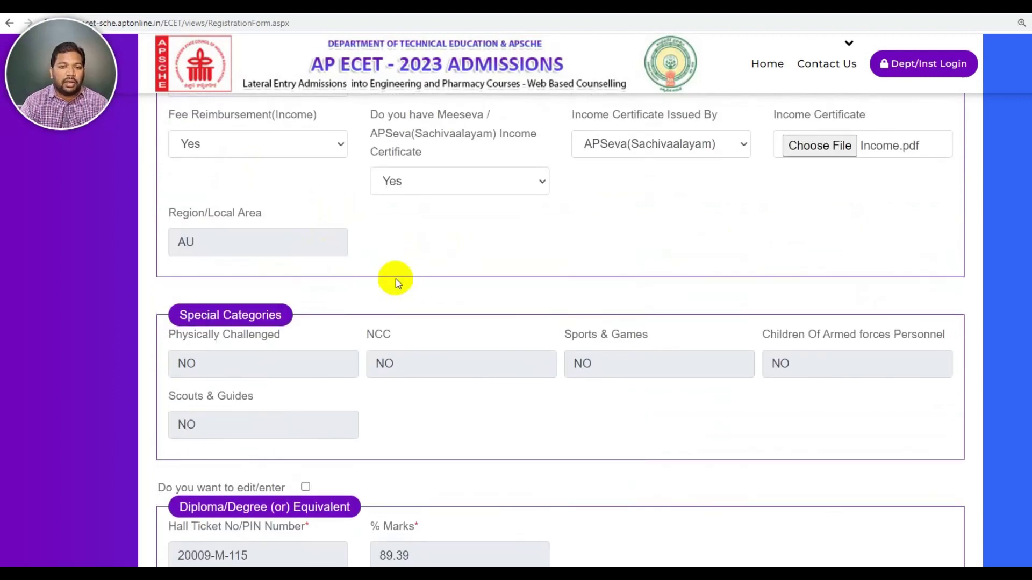
scroll(374, 285, "down", 1)
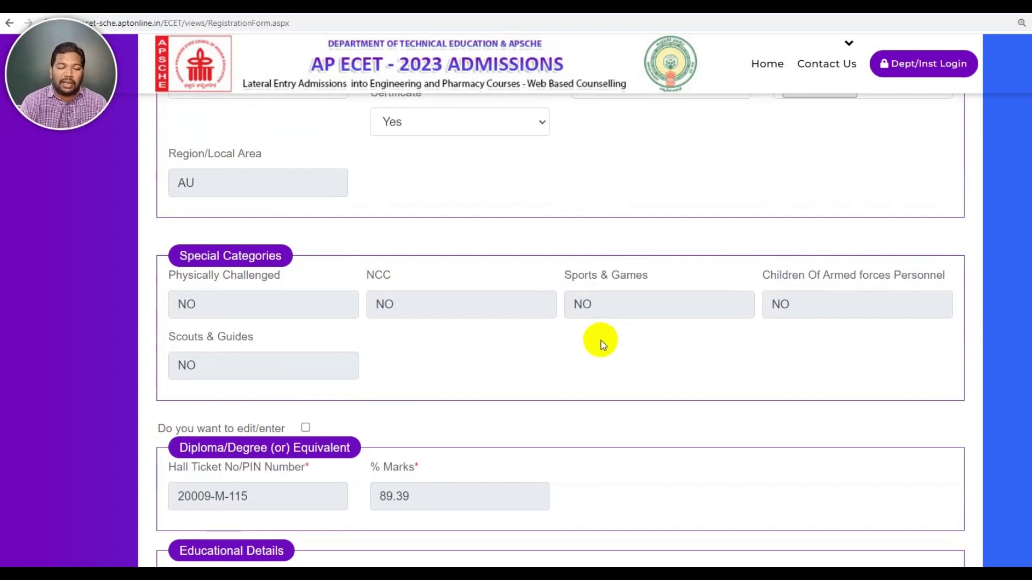
scroll(601, 344, "down", 5)
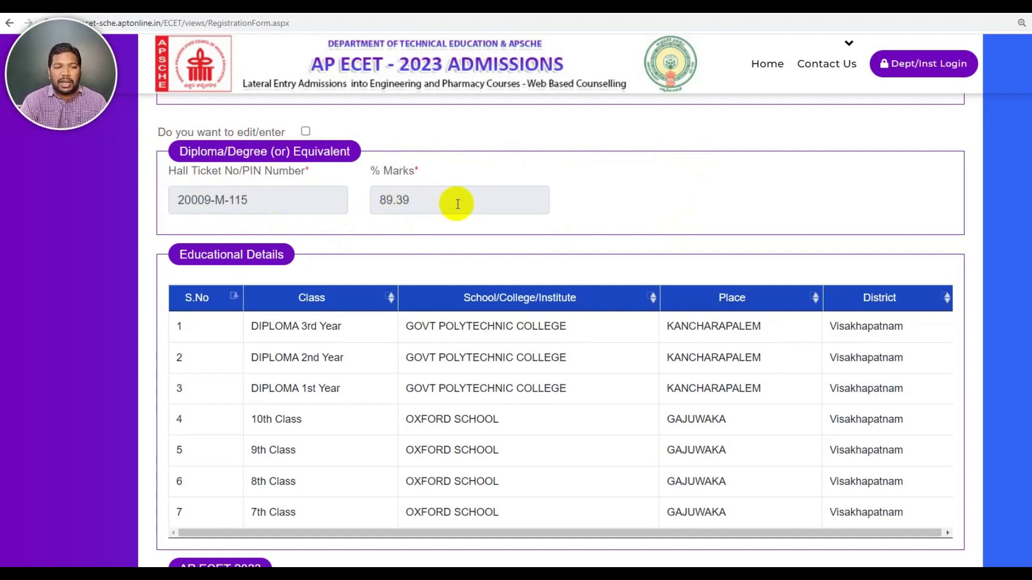
Step: Enable editing of the Diploma/Degree (or) Equivalent details to inspect its fields, and turn editing off again
left_click(306, 132)
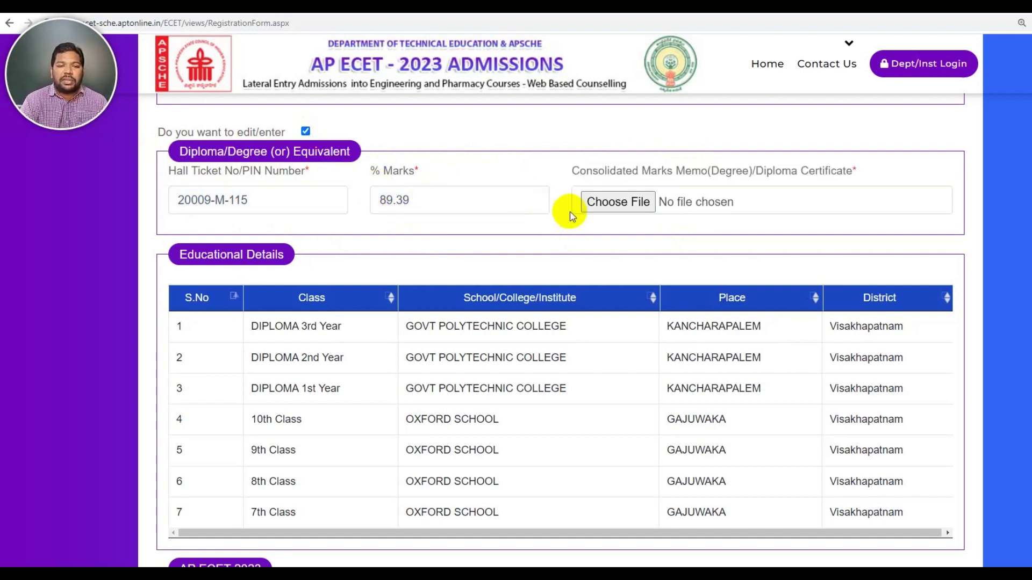
left_click(306, 132)
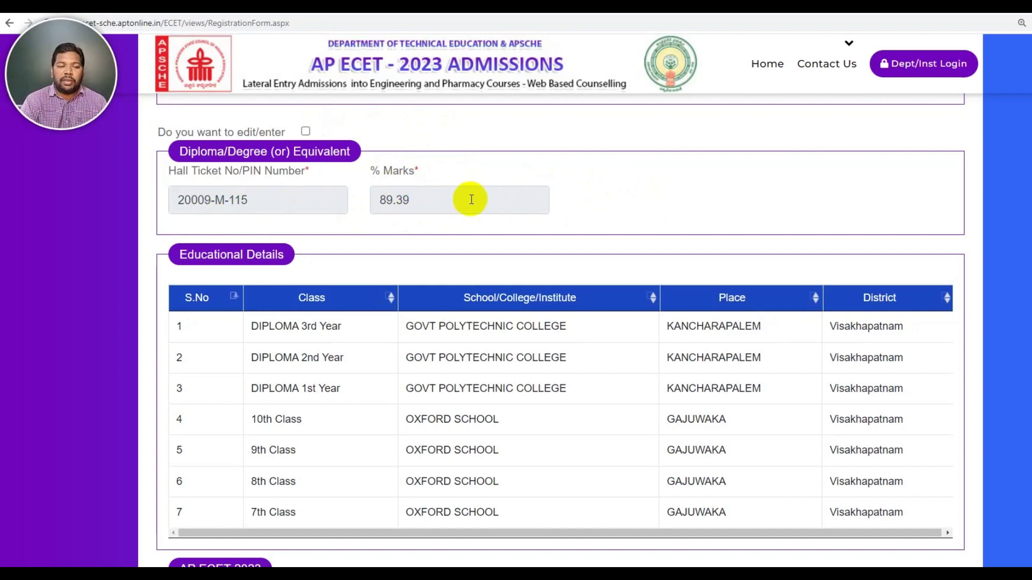
Step: Compare the Yes and No answers to making changes in the information provided, and set the Verify answer to No
scroll(489, 203, "down", 2)
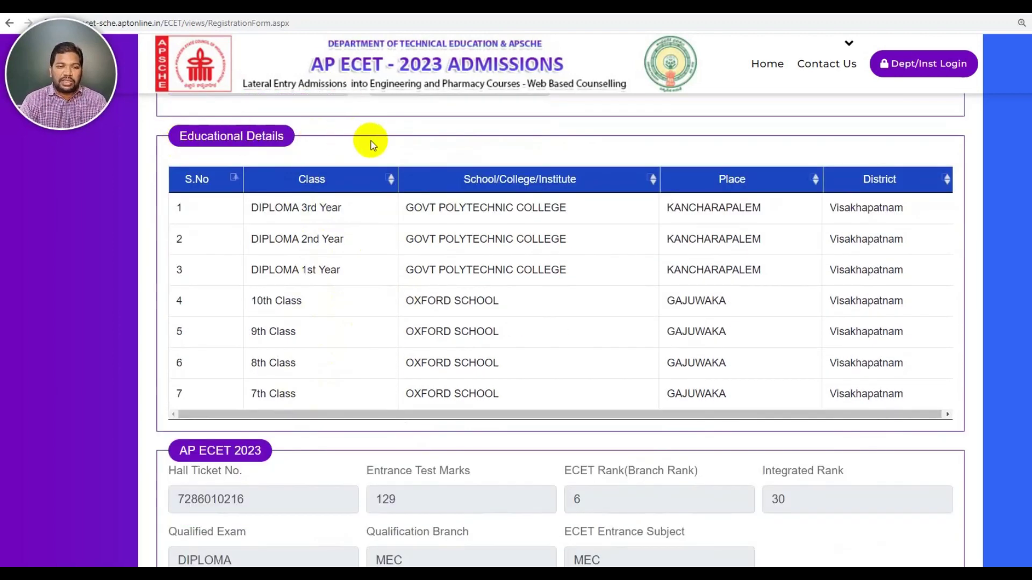
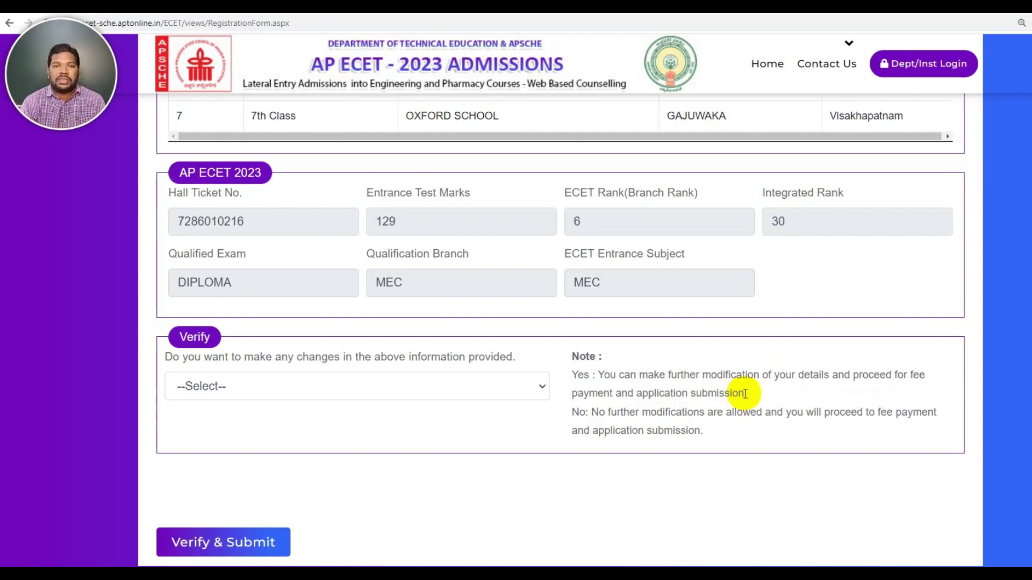
scroll(598, 357, "up", 15)
scroll(598, 357, "down", 9)
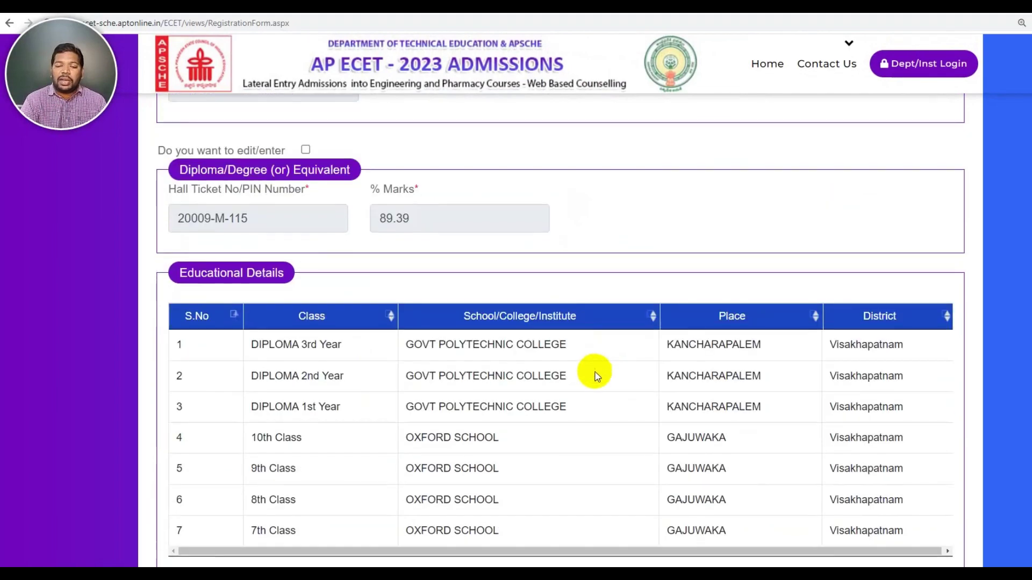
scroll(573, 386, "down", 8)
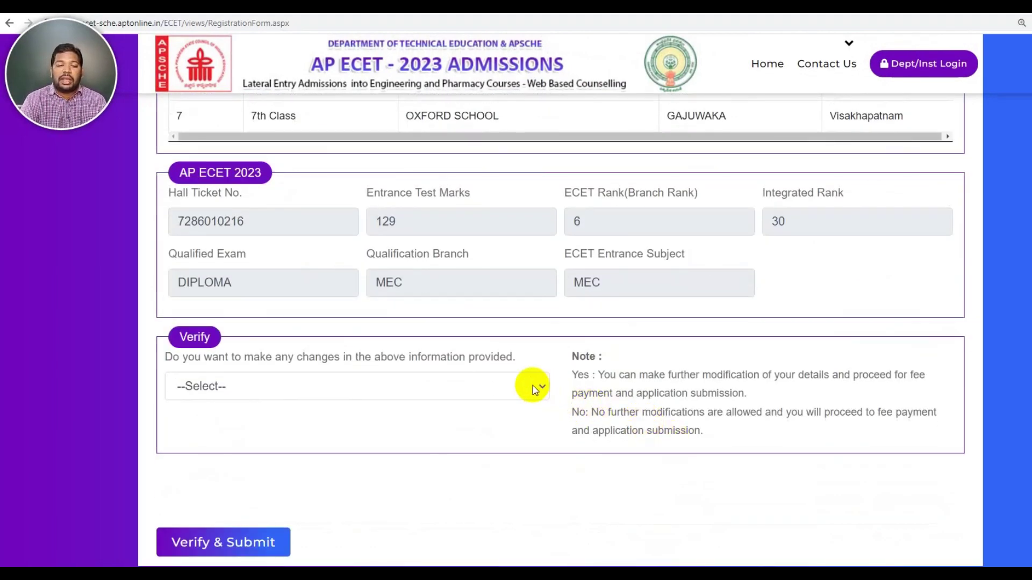
left_click(534, 388)
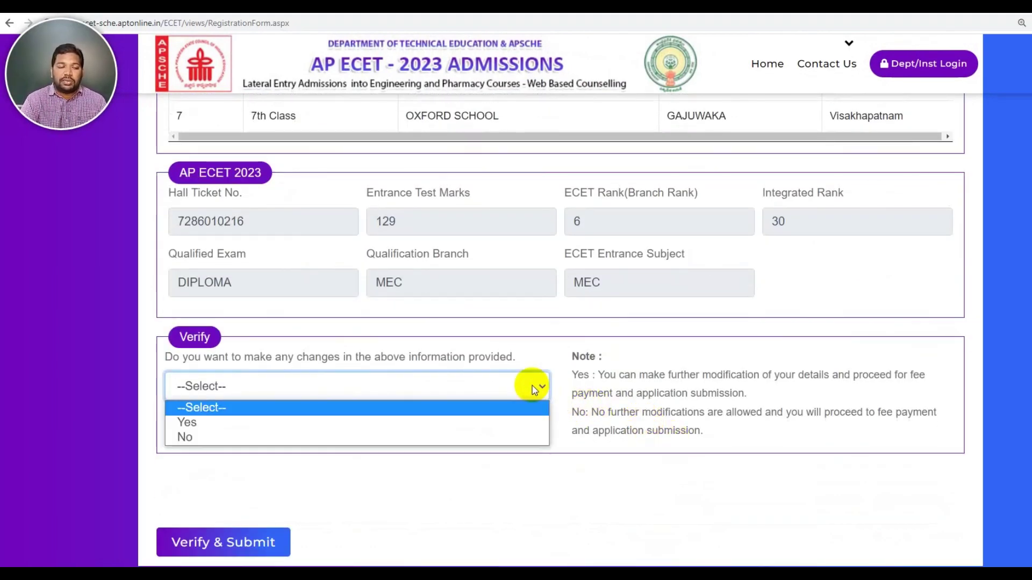
left_click(474, 436)
scroll(475, 437, "down", 3)
left_click(509, 179)
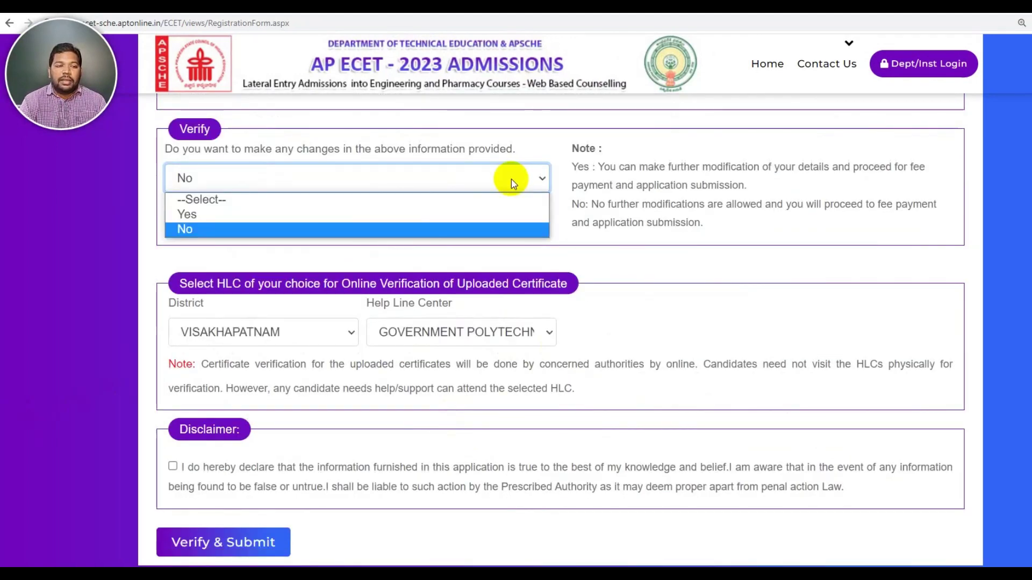
left_click(438, 215)
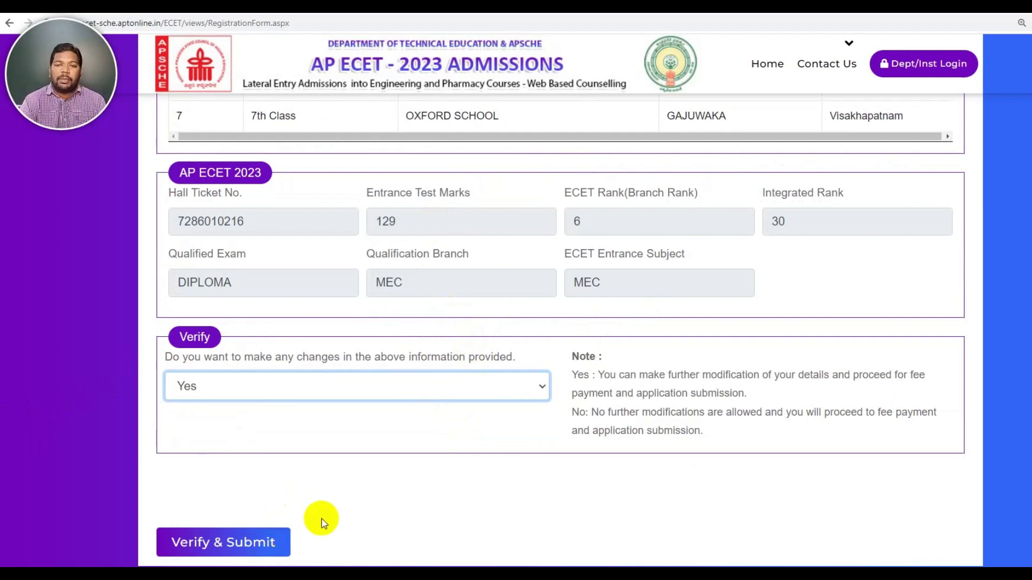
left_click(543, 387)
left_click(458, 435)
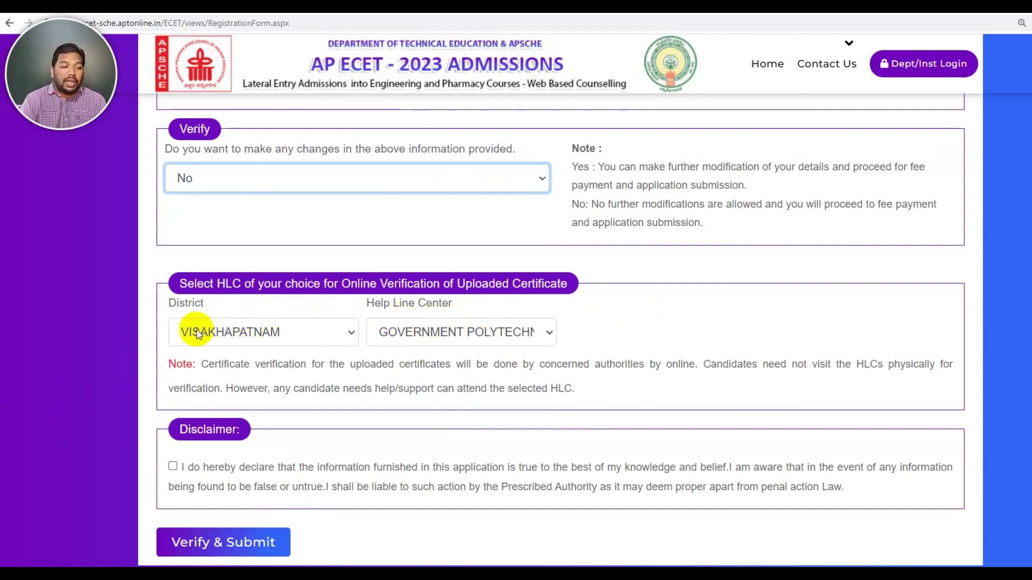
Step: Select VISAKHAPATNAM as the district and its Government Polytechnic as the Help Line Center for online certificate verification
left_click(228, 334)
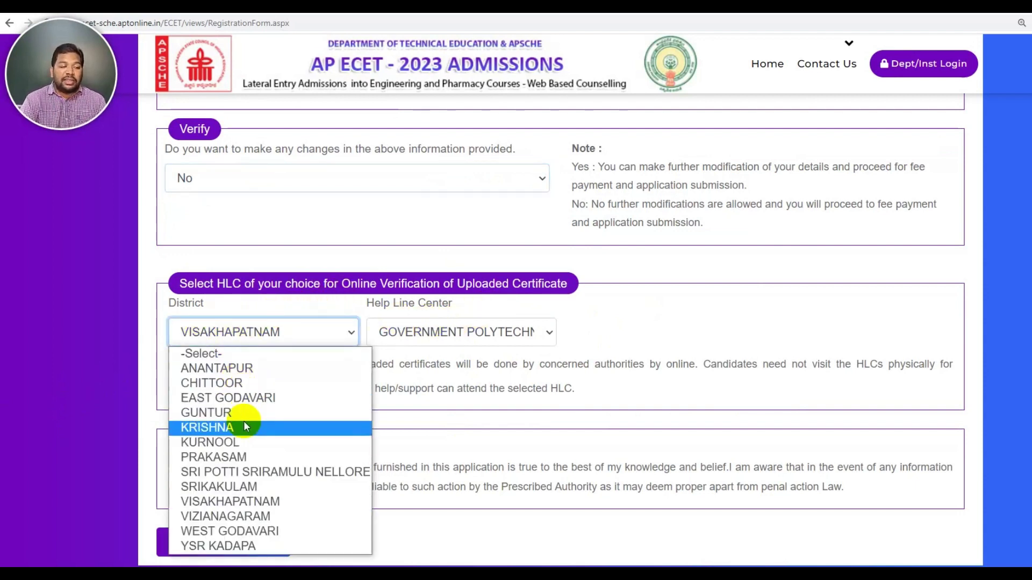
left_click(250, 501)
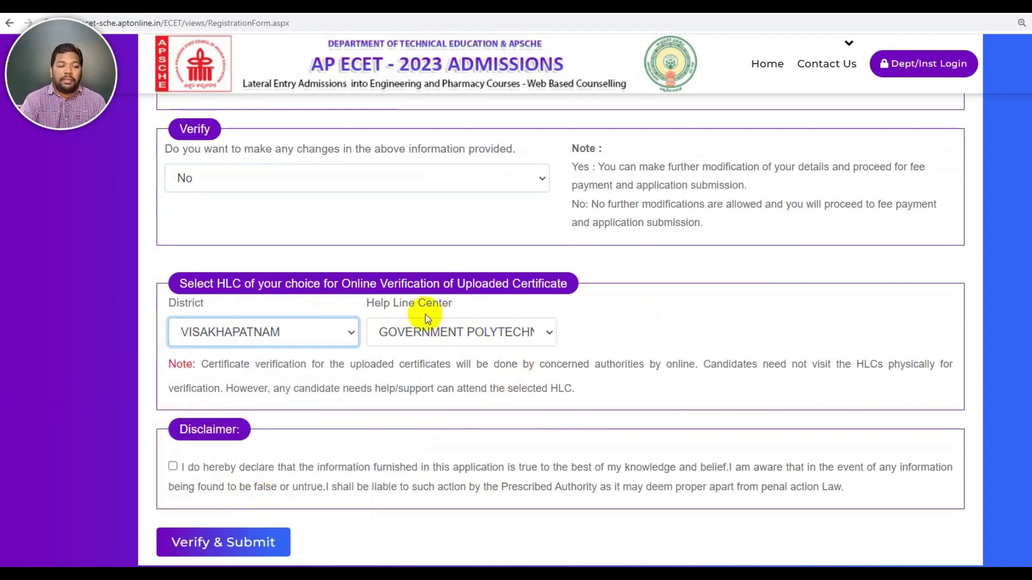
left_click(534, 340)
left_click(525, 369)
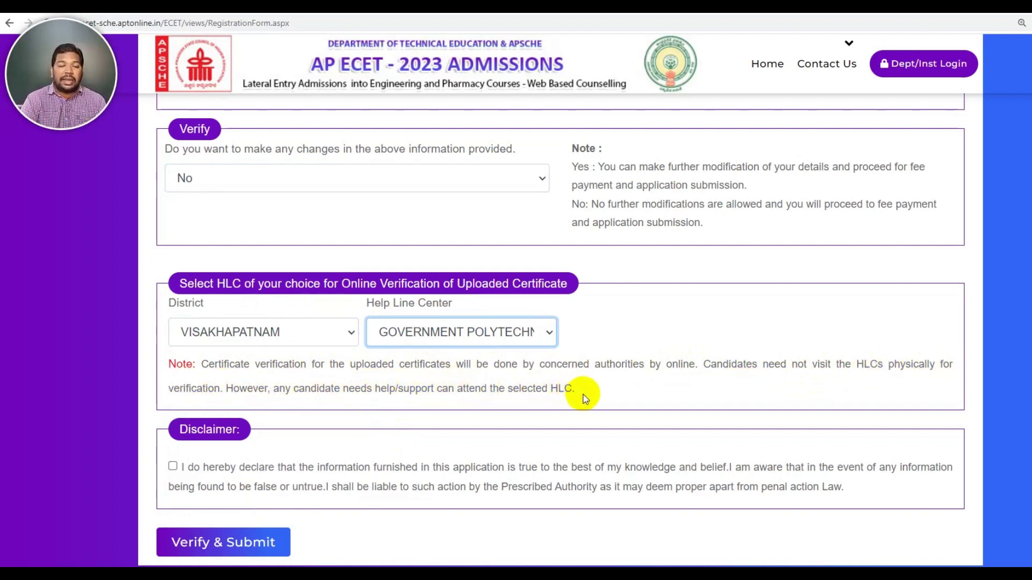
Step: Accept the disclaimer declaration and try to verify and submit the form with the changes answer at No
scroll(598, 324, "up", 5)
scroll(595, 319, "down", 5)
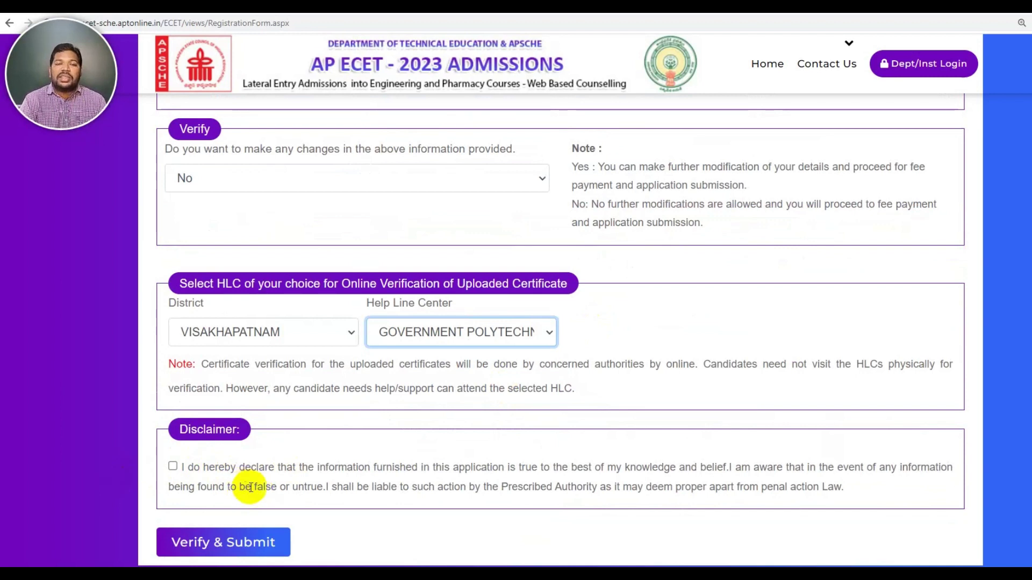
left_click(172, 466)
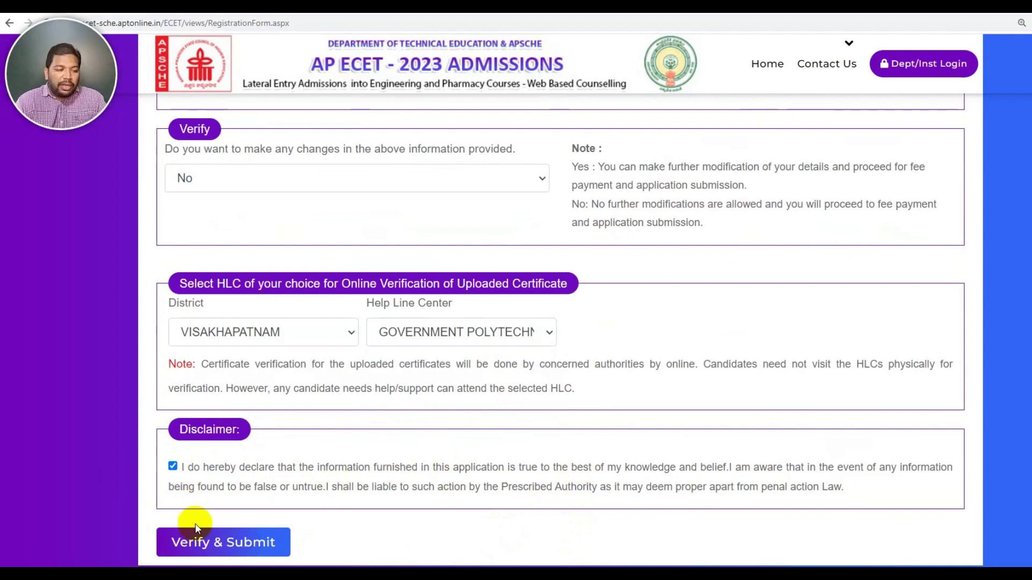
left_click(204, 544)
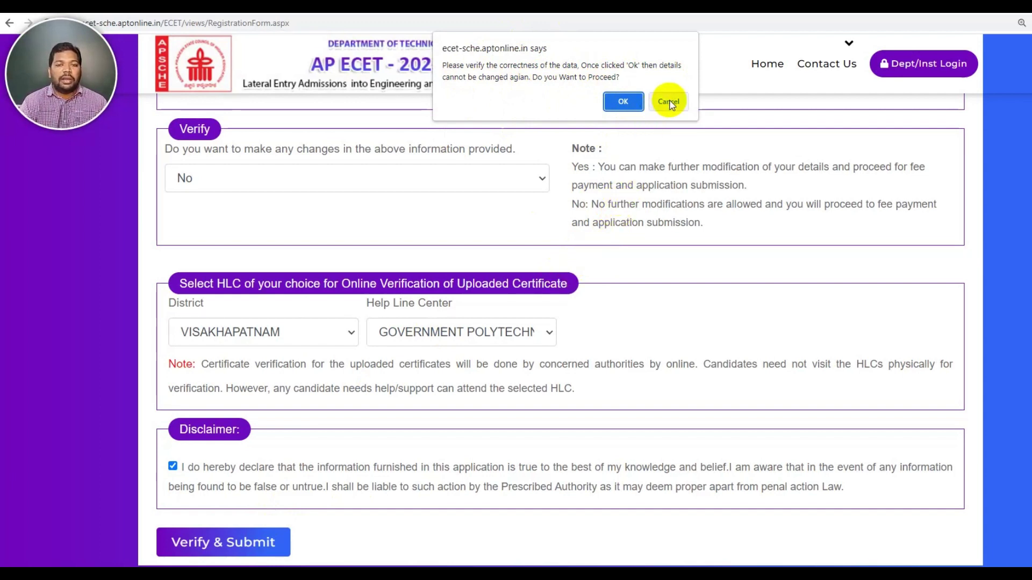
left_click(623, 101)
Step: Try to verify and submit the form with the changes answer set to Yes, and restore the answer to No
left_click(440, 188)
left_click(354, 213)
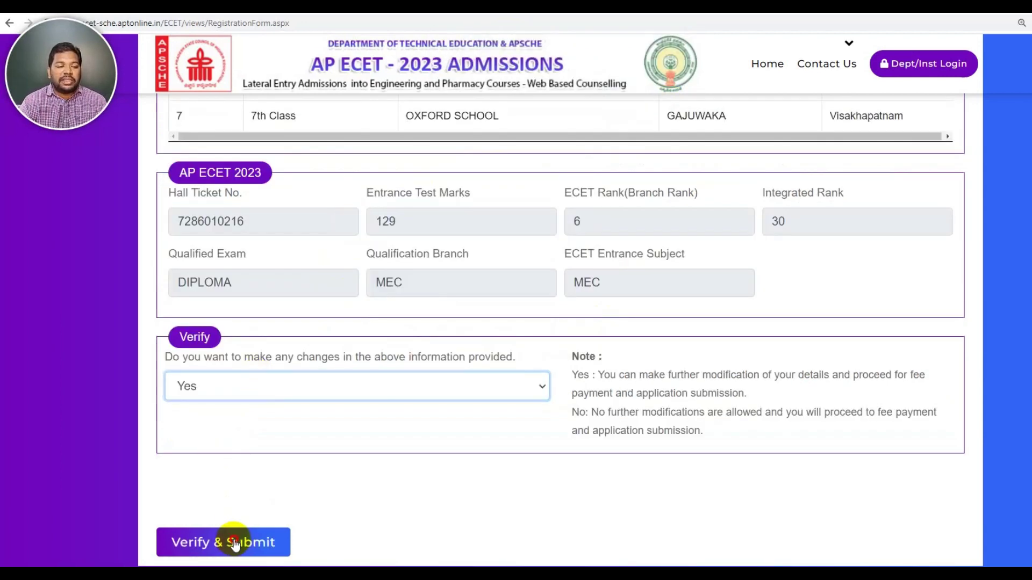
left_click(235, 544)
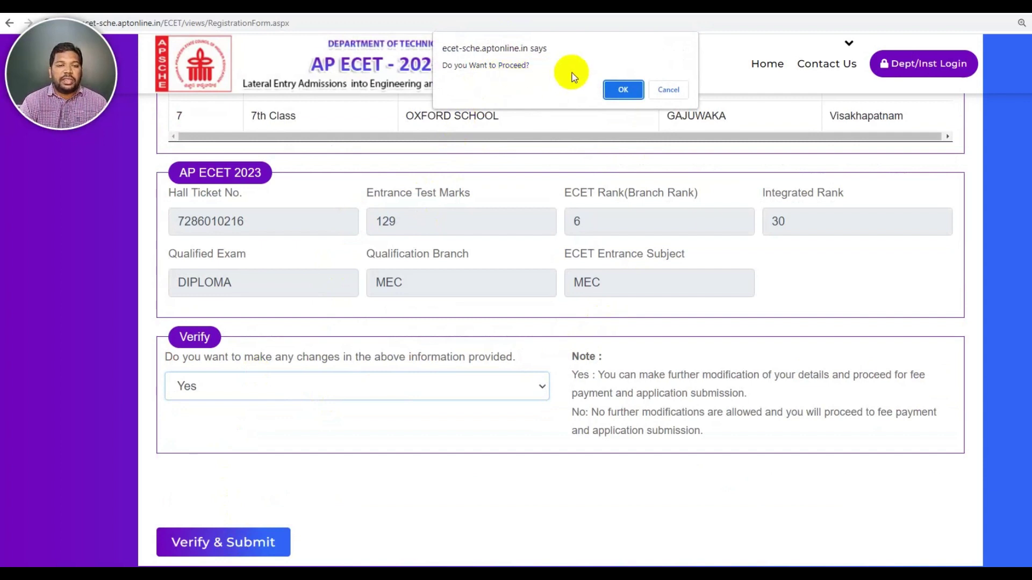
left_click(625, 91)
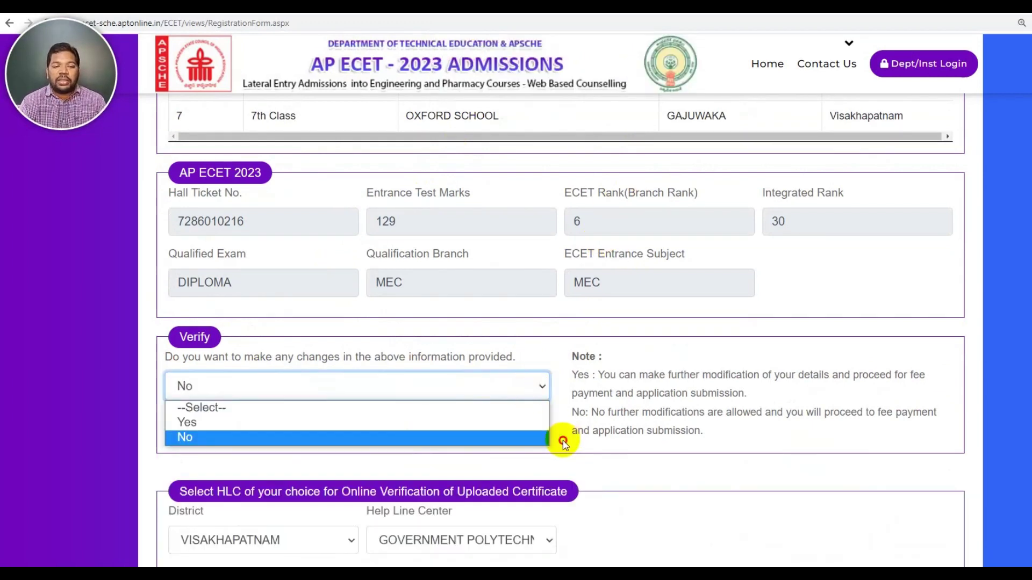
left_click(556, 435)
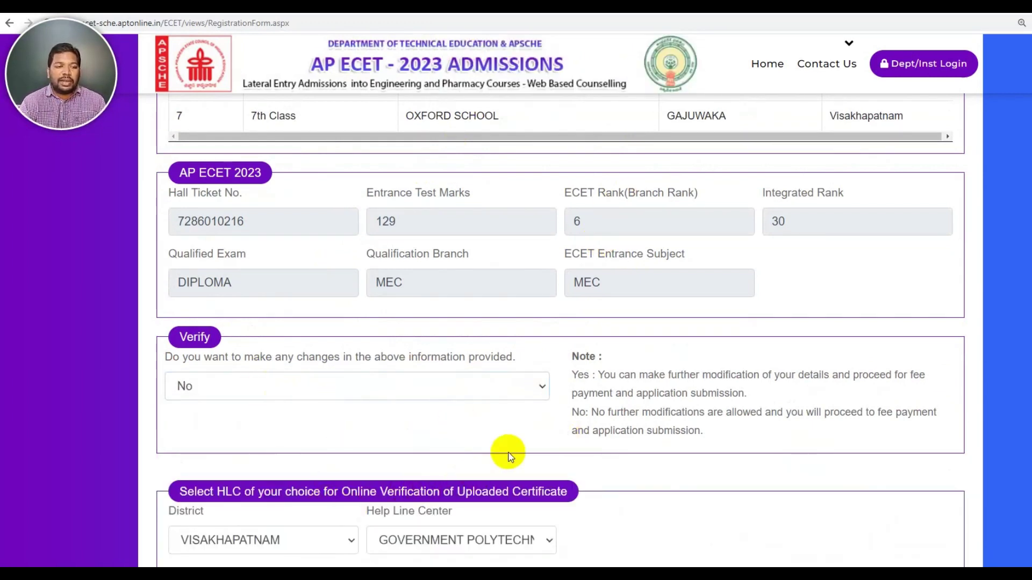
Step: Recheck the candidate's personal, caste, minority and income certificate details throughout the form, returning to the Verify section
scroll(508, 447, "up", 4)
scroll(508, 447, "up", 9)
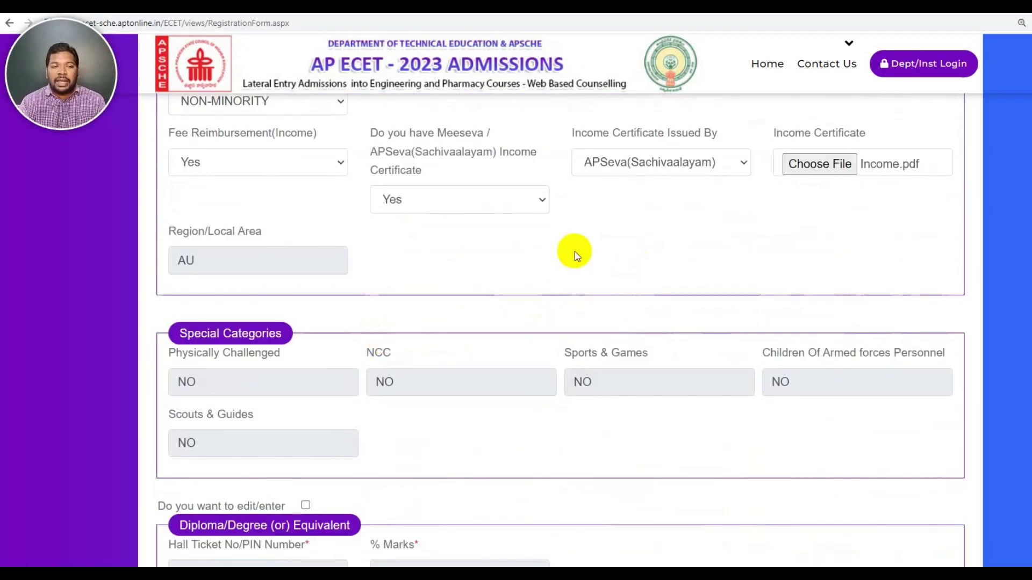
scroll(355, 294, "up", 5)
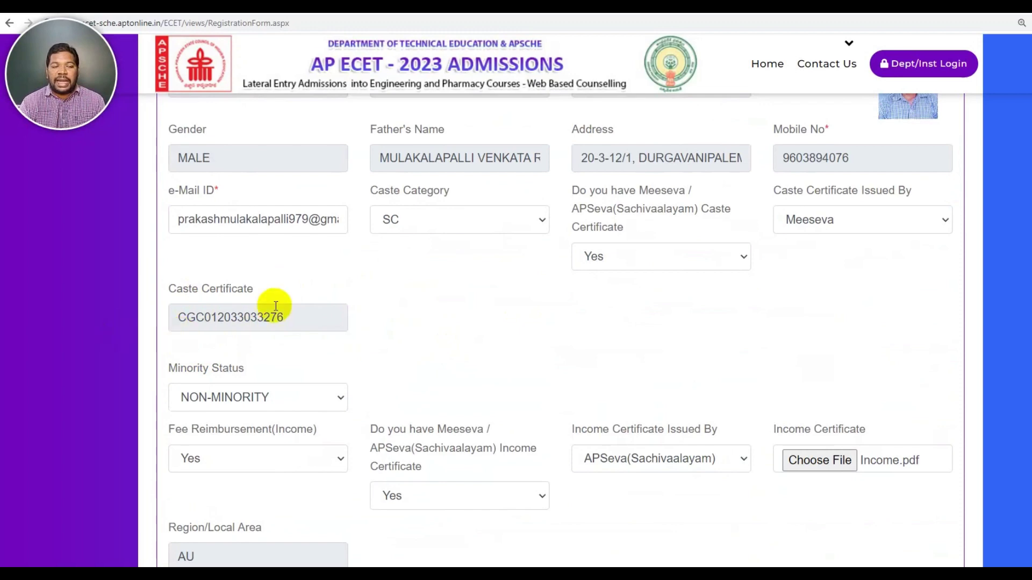
scroll(382, 324, "down", 5)
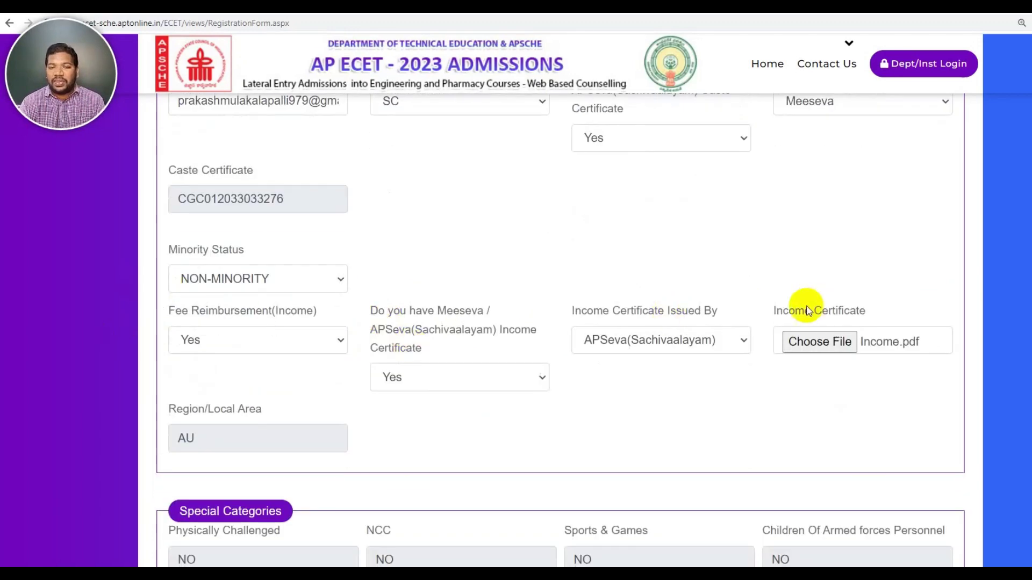
scroll(634, 323, "down", 10)
scroll(309, 387, "down", 5)
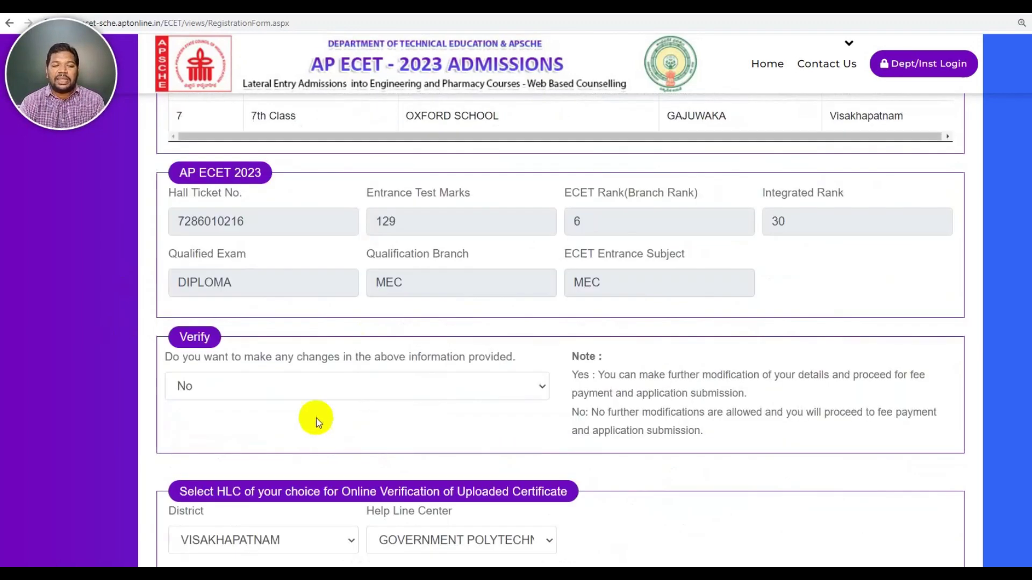
Step: Review the income certificate details and uploaded file, the changes answer, and the district and Help Line Center selections in the registration form
scroll(487, 457, "up", 12)
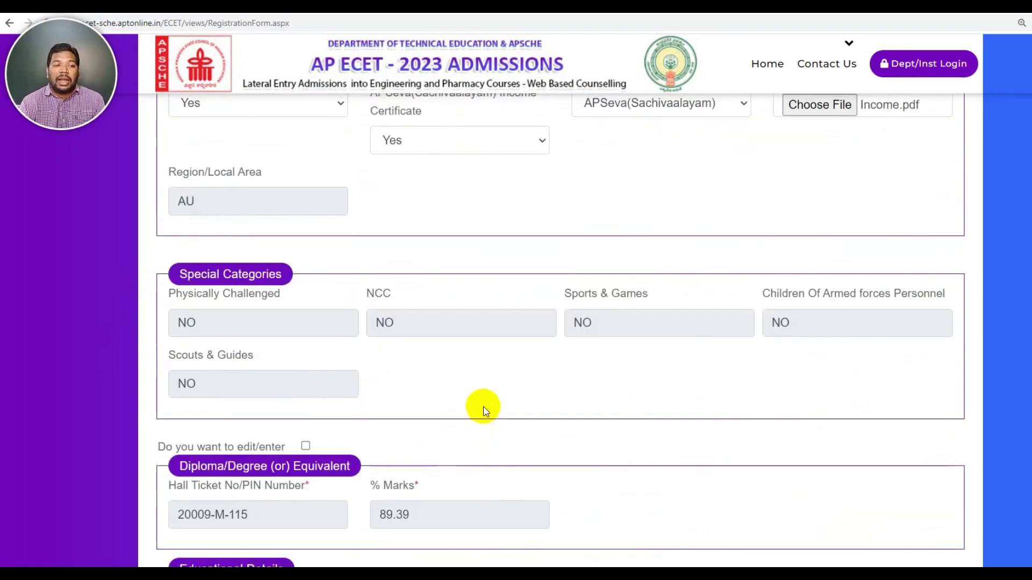
scroll(364, 301, "up", 3)
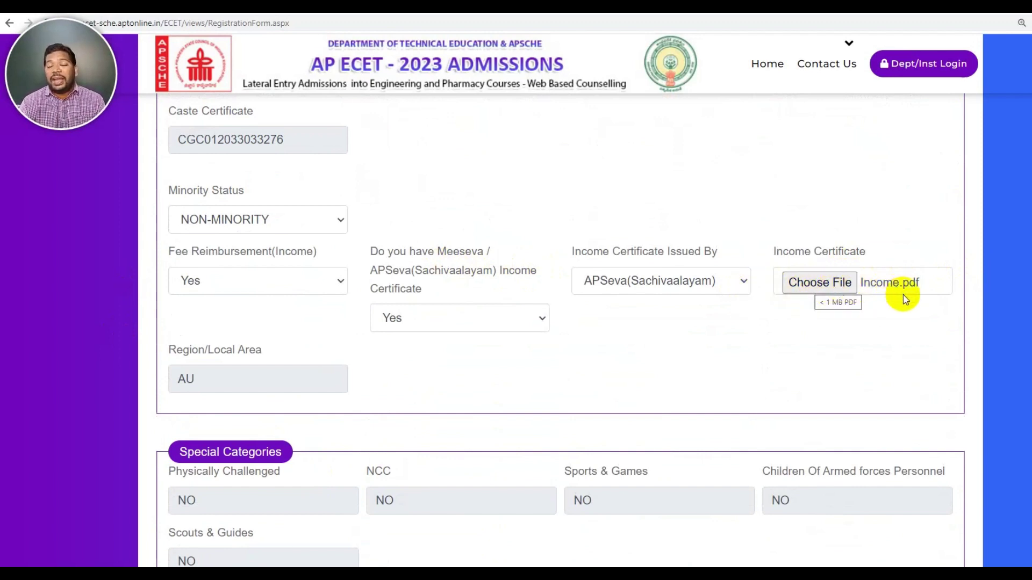
scroll(878, 303, "down", 9)
scroll(585, 359, "down", 10)
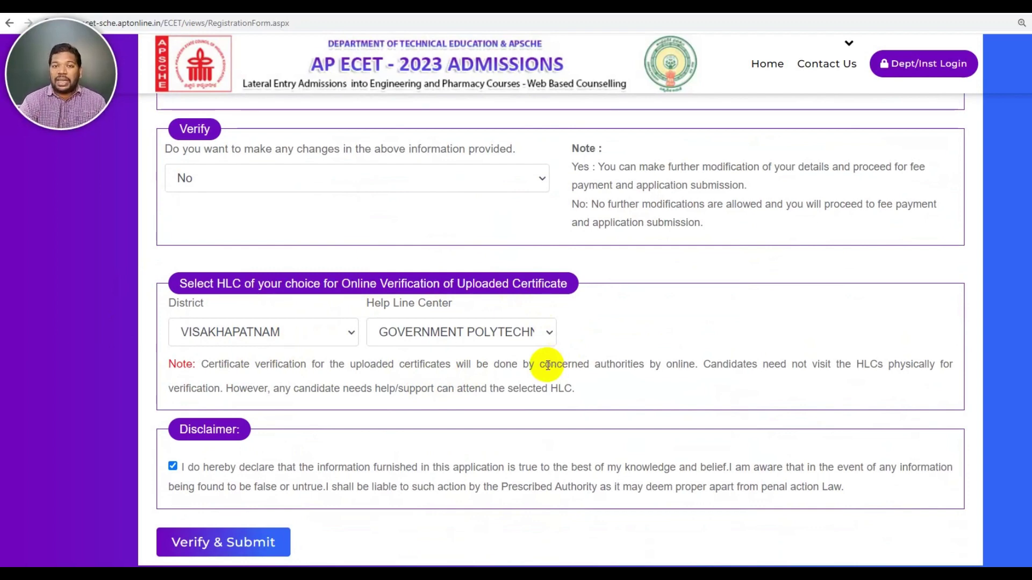
scroll(547, 365, "up", 20)
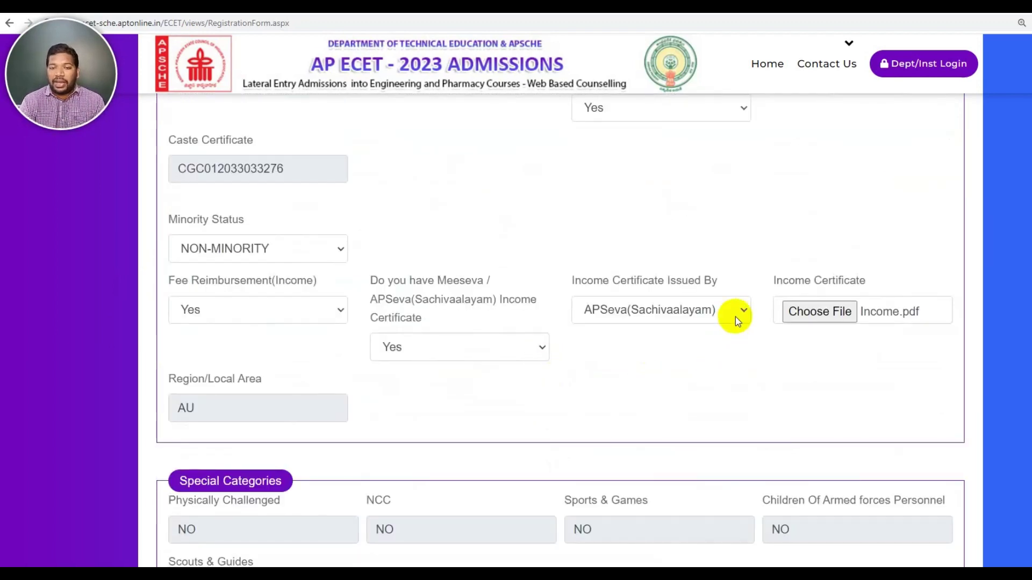
scroll(778, 352, "down", 15)
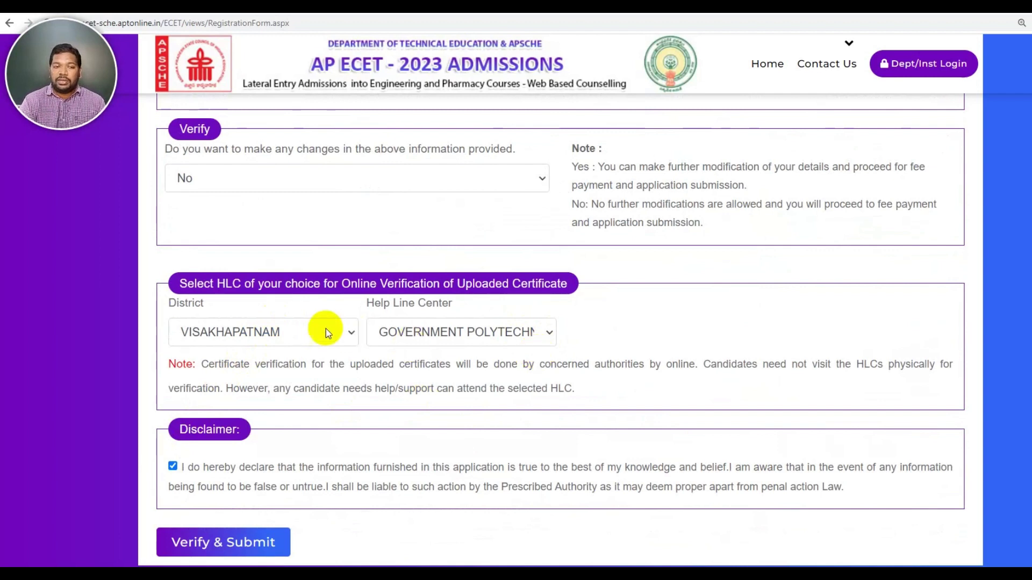
left_click(348, 333)
left_click(350, 335)
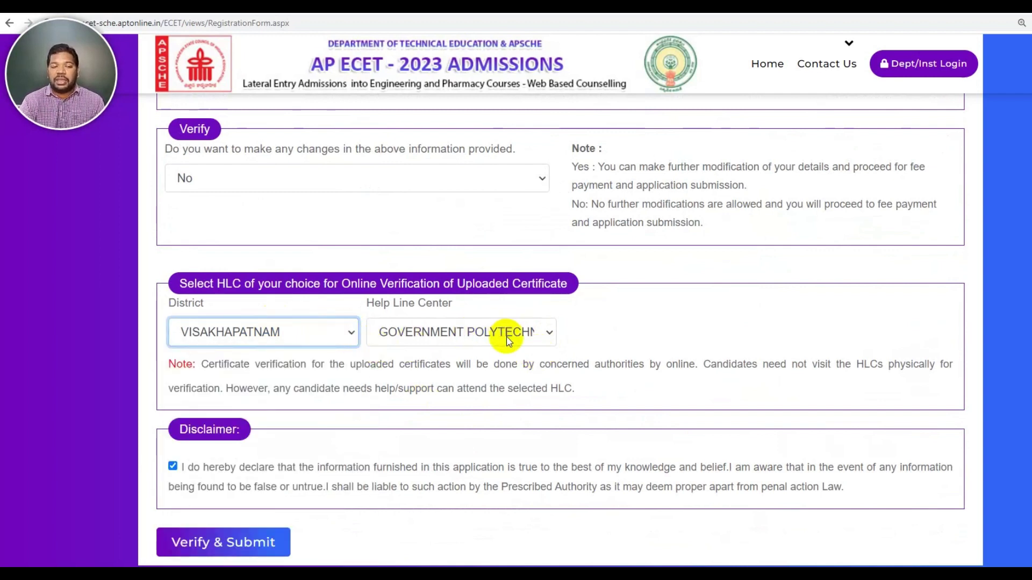
key("Return")
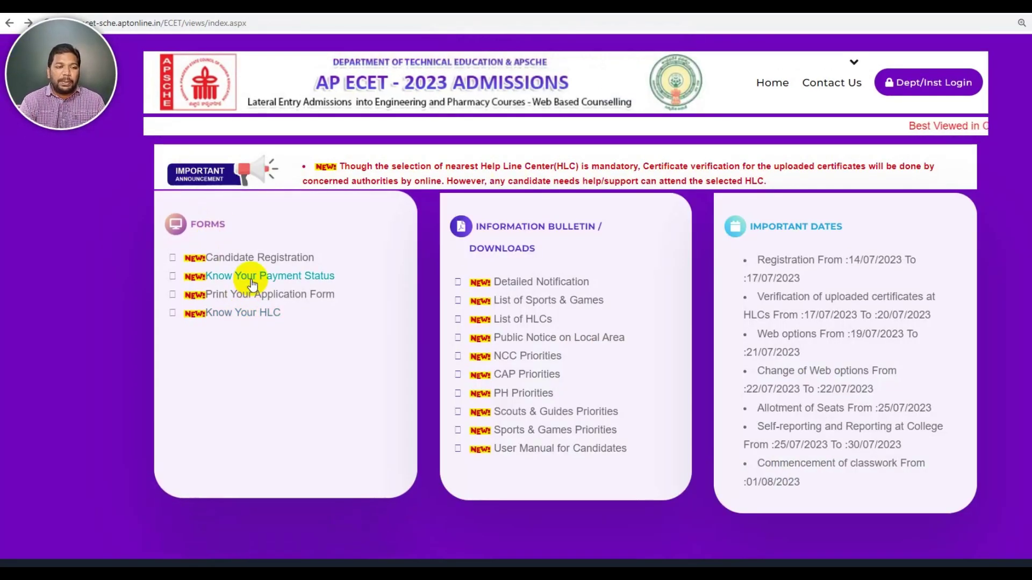
Step: View the Know Your Payment Status and Print Your Application Form pages, returning to the admissions home page after each
left_click(251, 281)
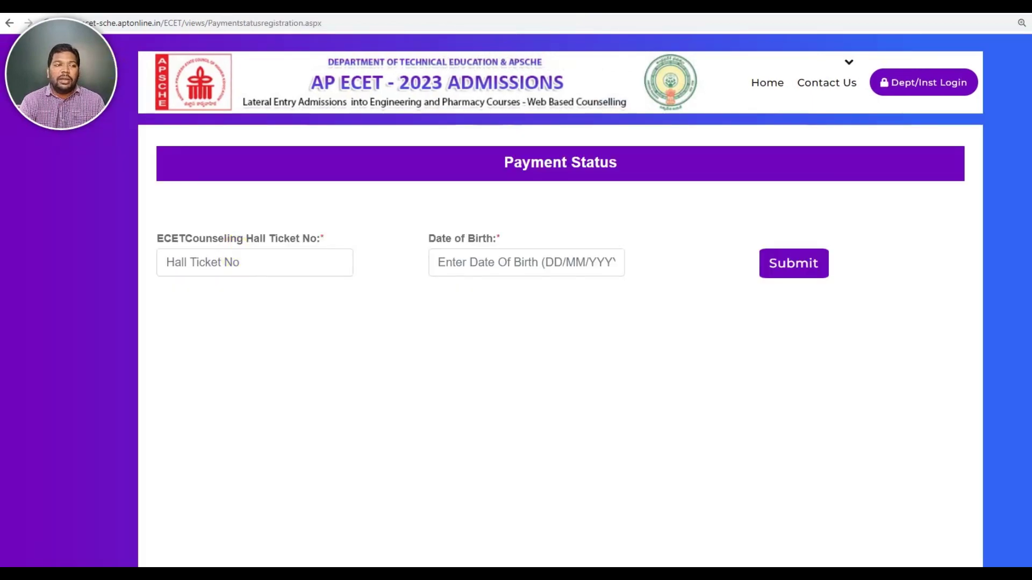
left_click(10, 24)
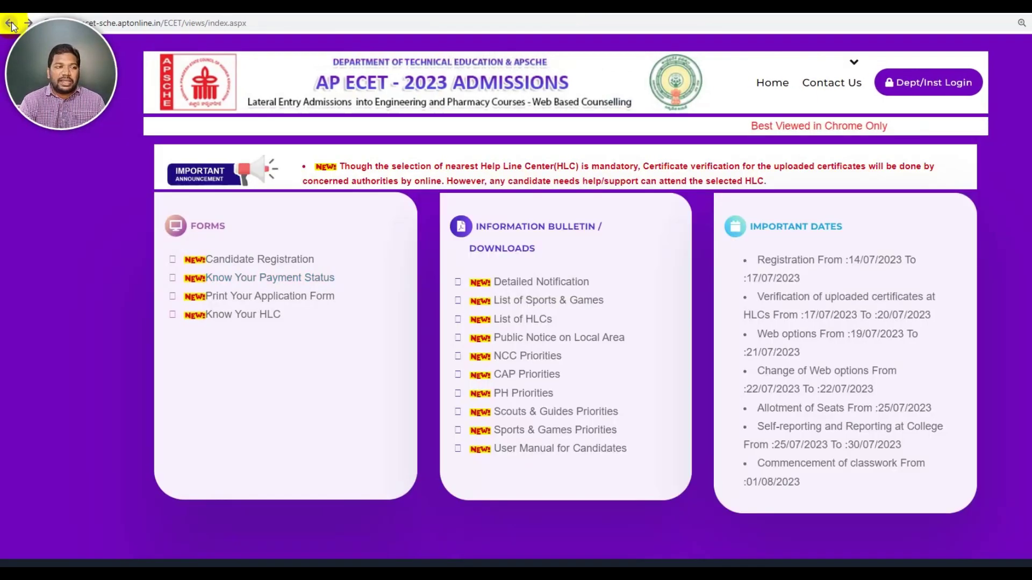
left_click(242, 296)
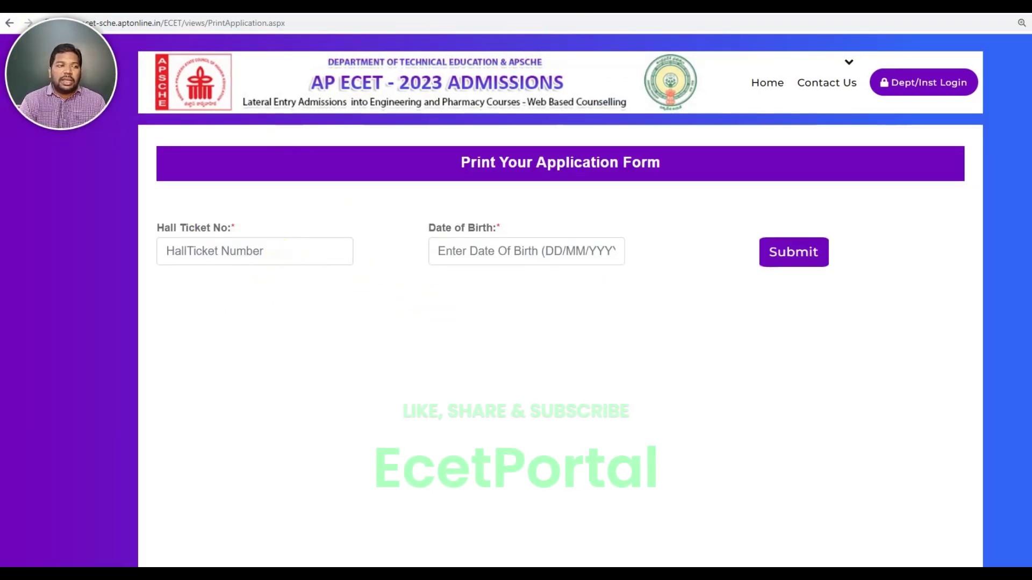
left_click(8, 24)
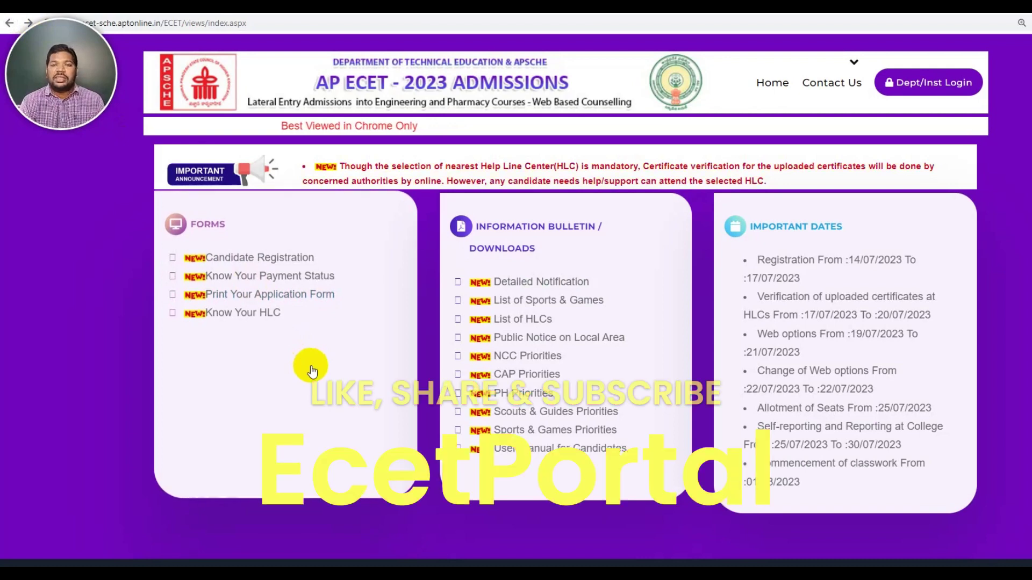